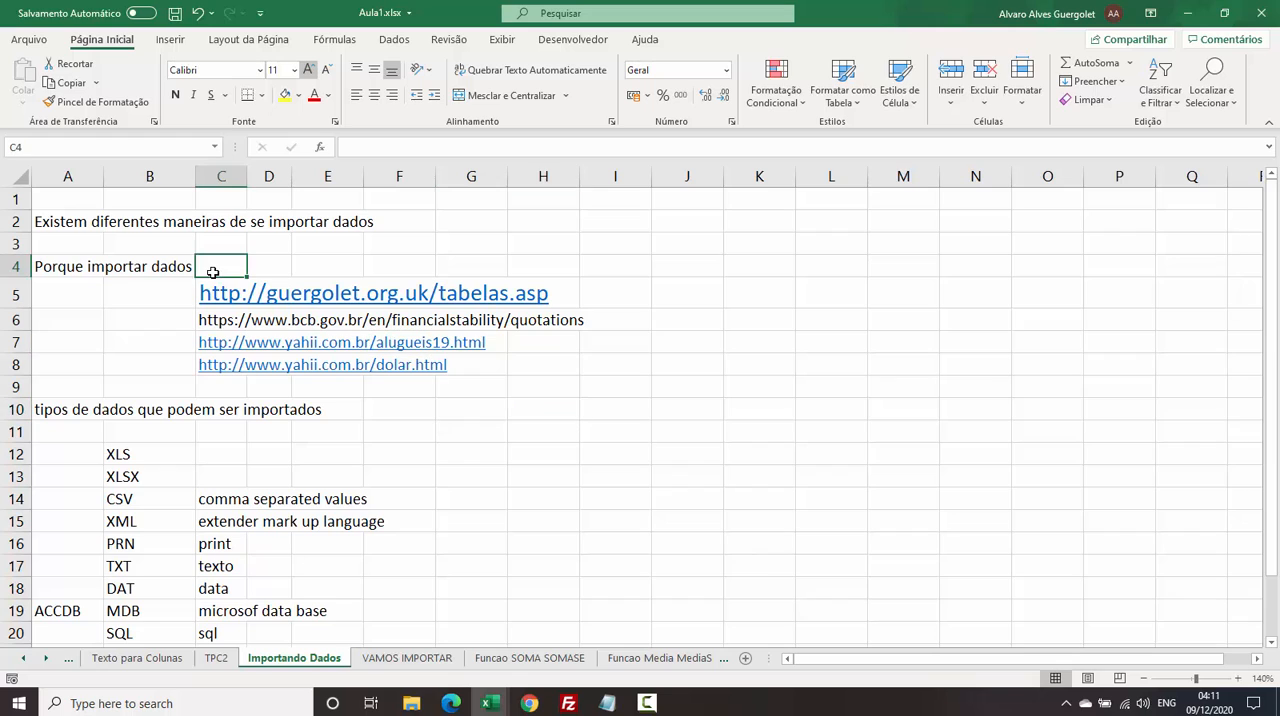
Copy the tabelas.asp link in cell C5 and switch to the Chrome window showing that page.
left_click(173, 296)
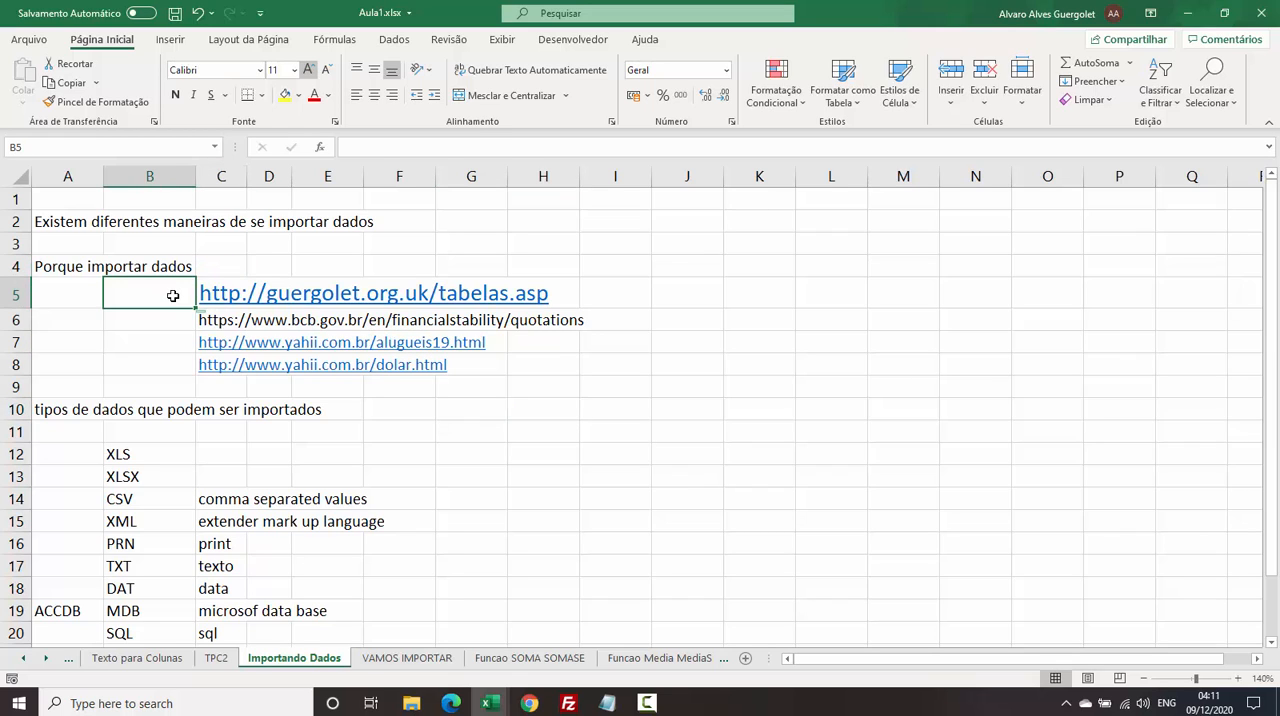
key("Right")
key("ctrl+c")
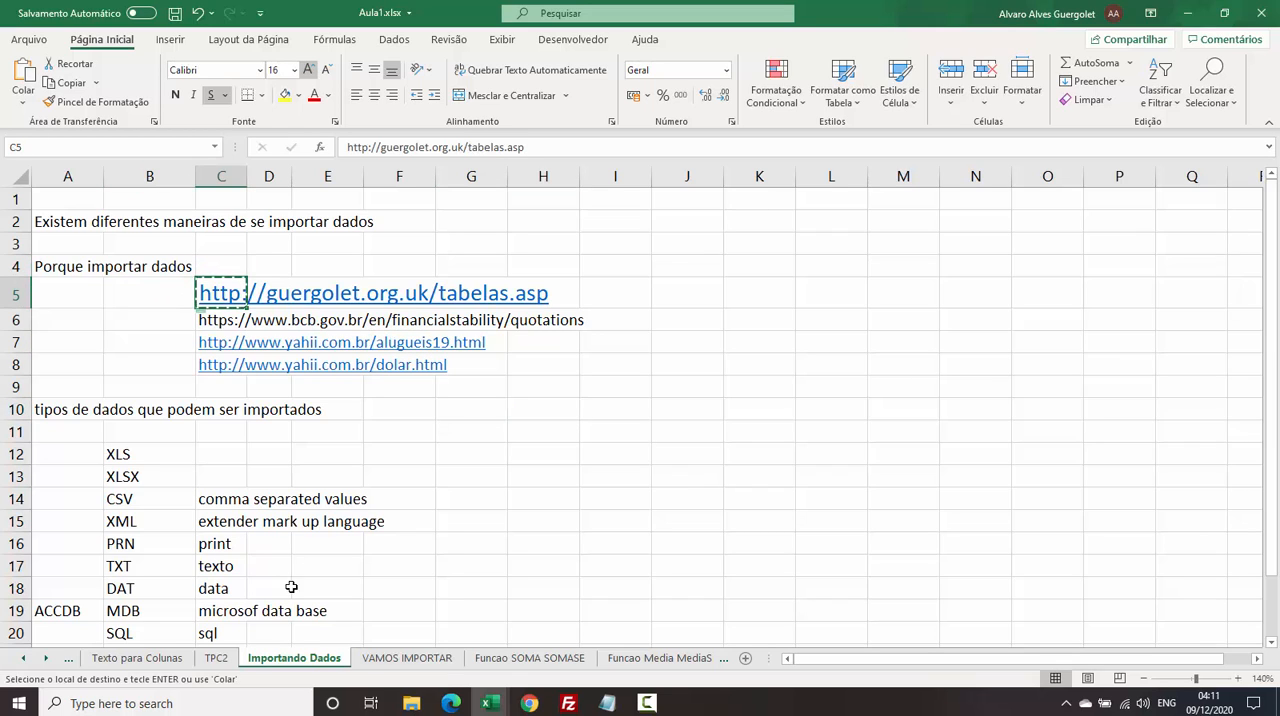
mouse_move(521, 710)
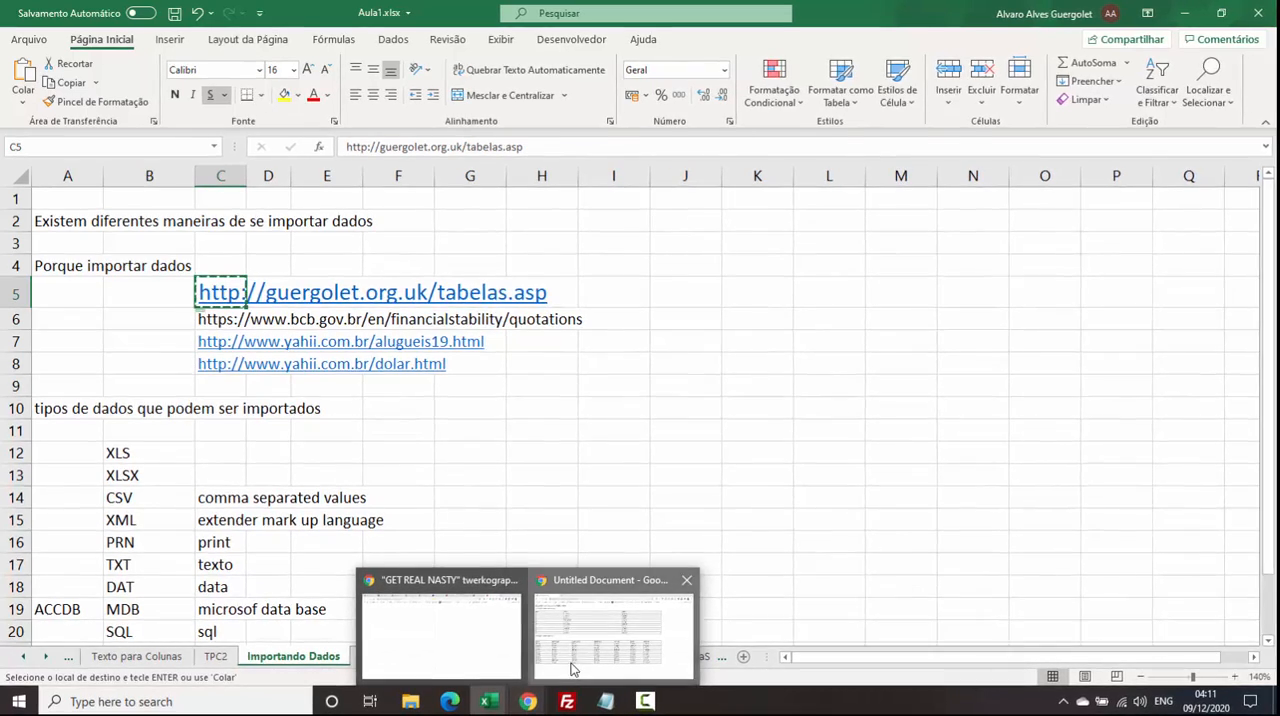
left_click(614, 628)
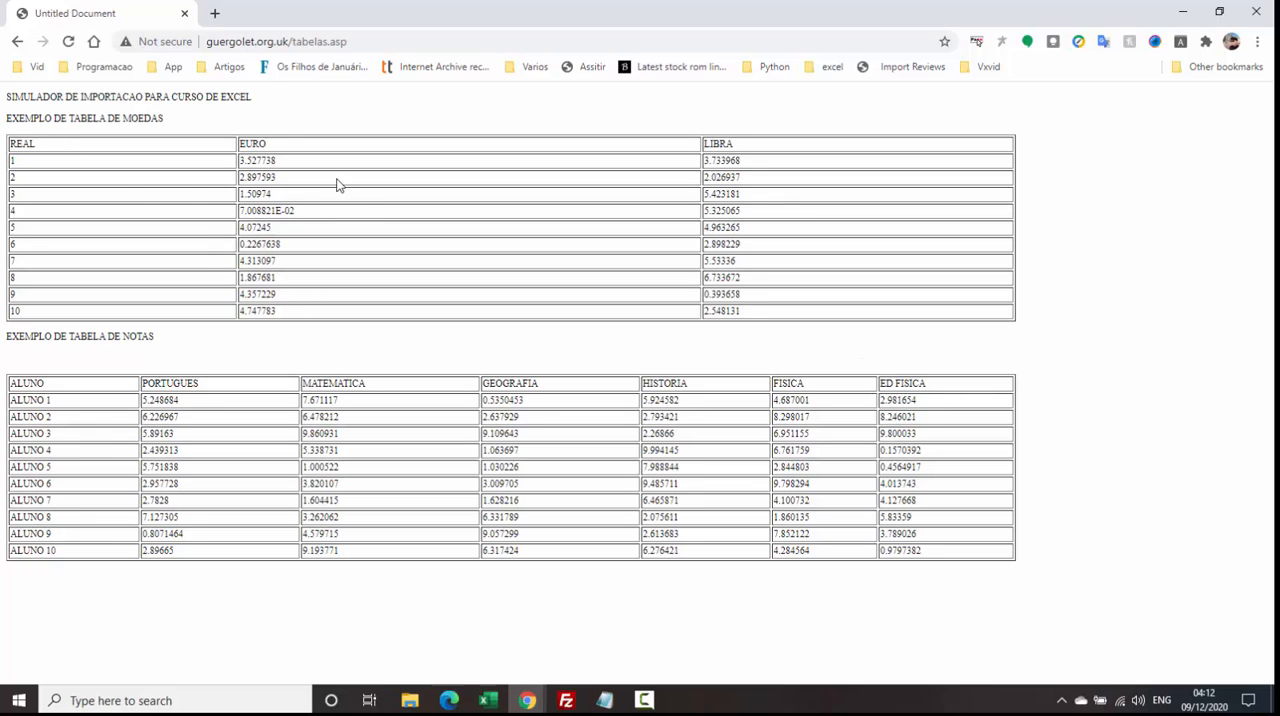
Examine the enlarged web page's address, its title and the currency table with its REAL, EURO and LIBRA columns.
scroll(264, 121, "up", 1)
scroll(264, 121, "up", 3)
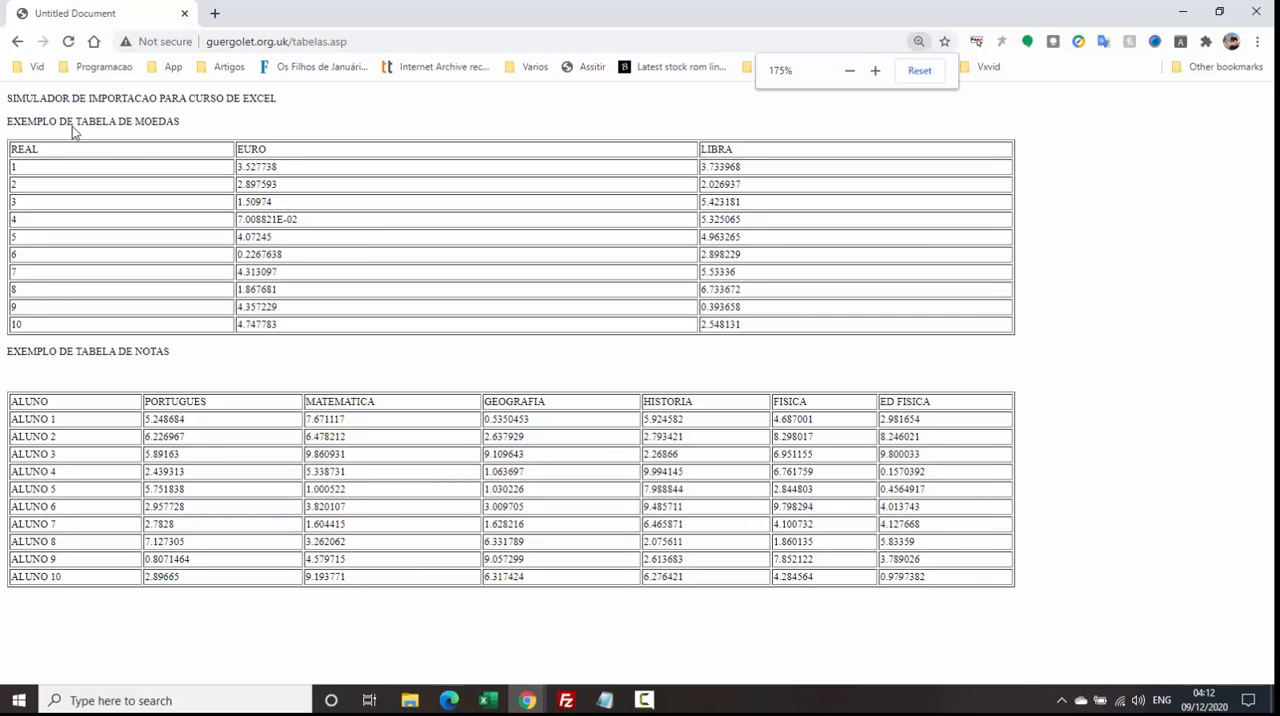
left_click_drag(68, 144, 283, 295)
left_click(236, 217)
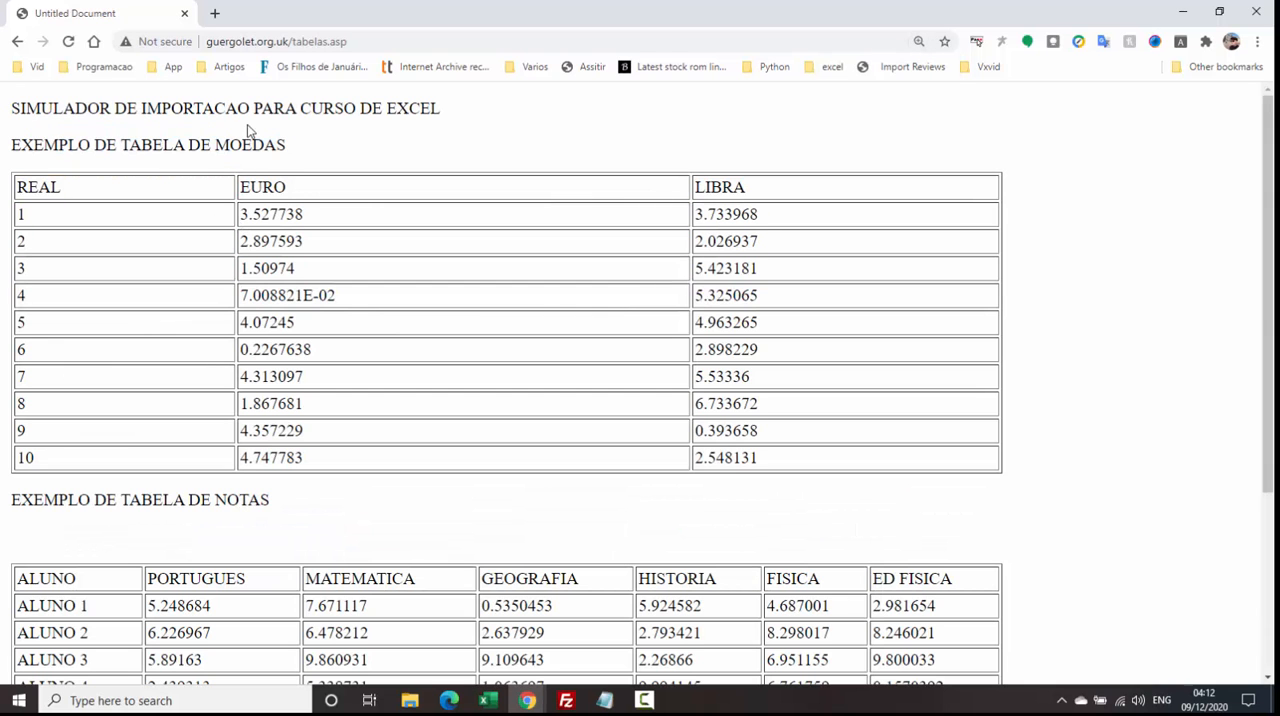
left_click(277, 41)
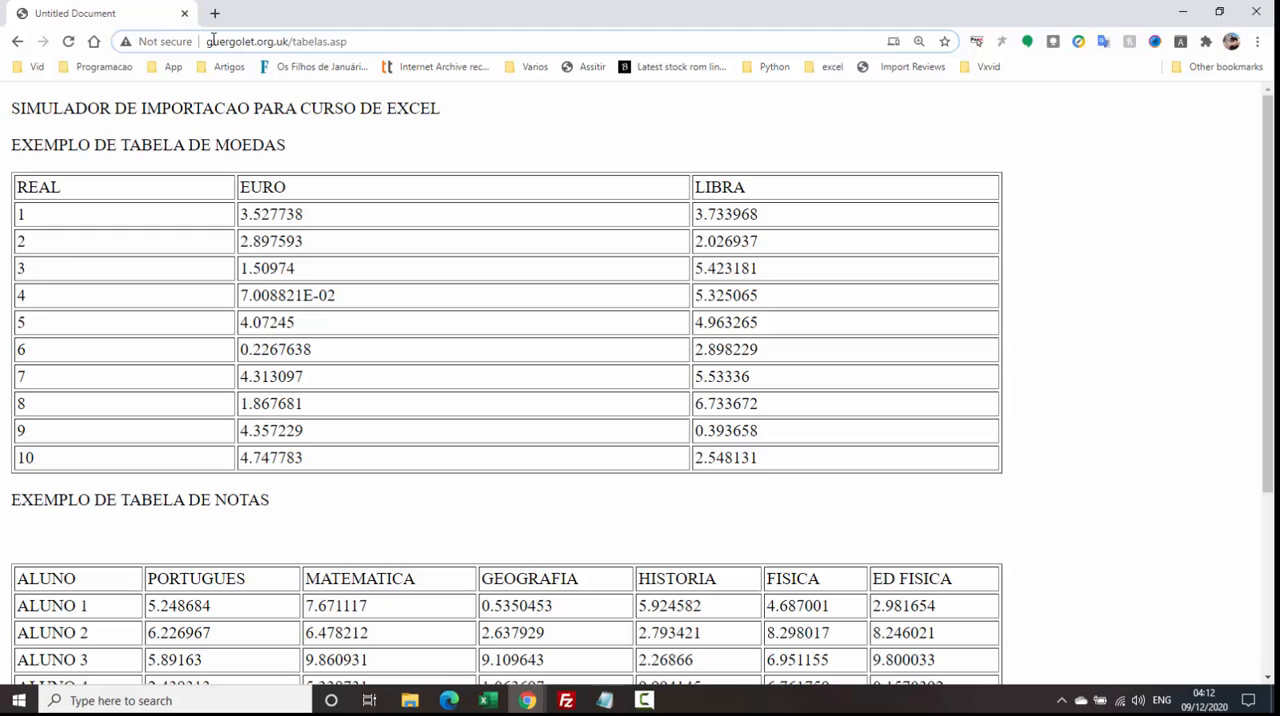
left_click(281, 122)
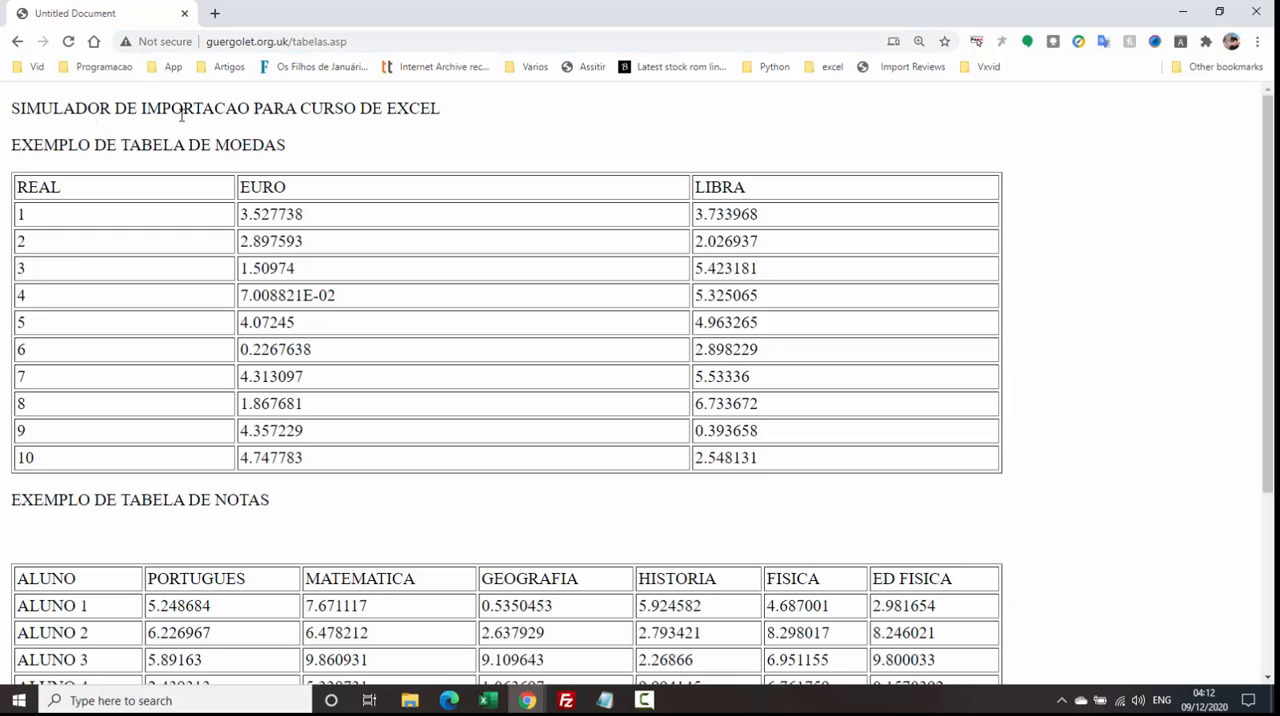
left_click_drag(56, 109, 491, 103)
left_click(466, 187)
left_click_drag(54, 189, 152, 194)
left_click_drag(275, 188, 291, 188)
left_click(736, 186)
Examine the student grades table on the same web page, from the ALUNO column to ED FISICA.
scroll(451, 305, "down", 3)
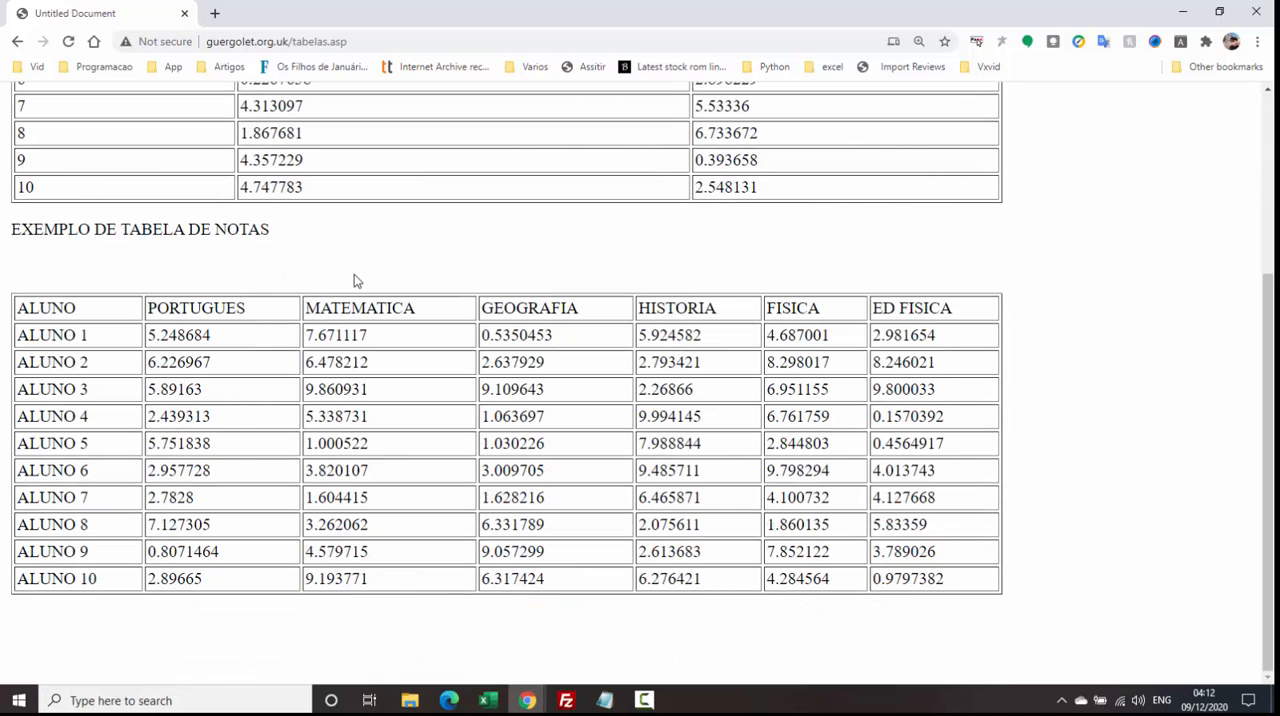
left_click_drag(40, 310, 954, 592)
left_click(544, 463)
scroll(200, 210, "up", 3)
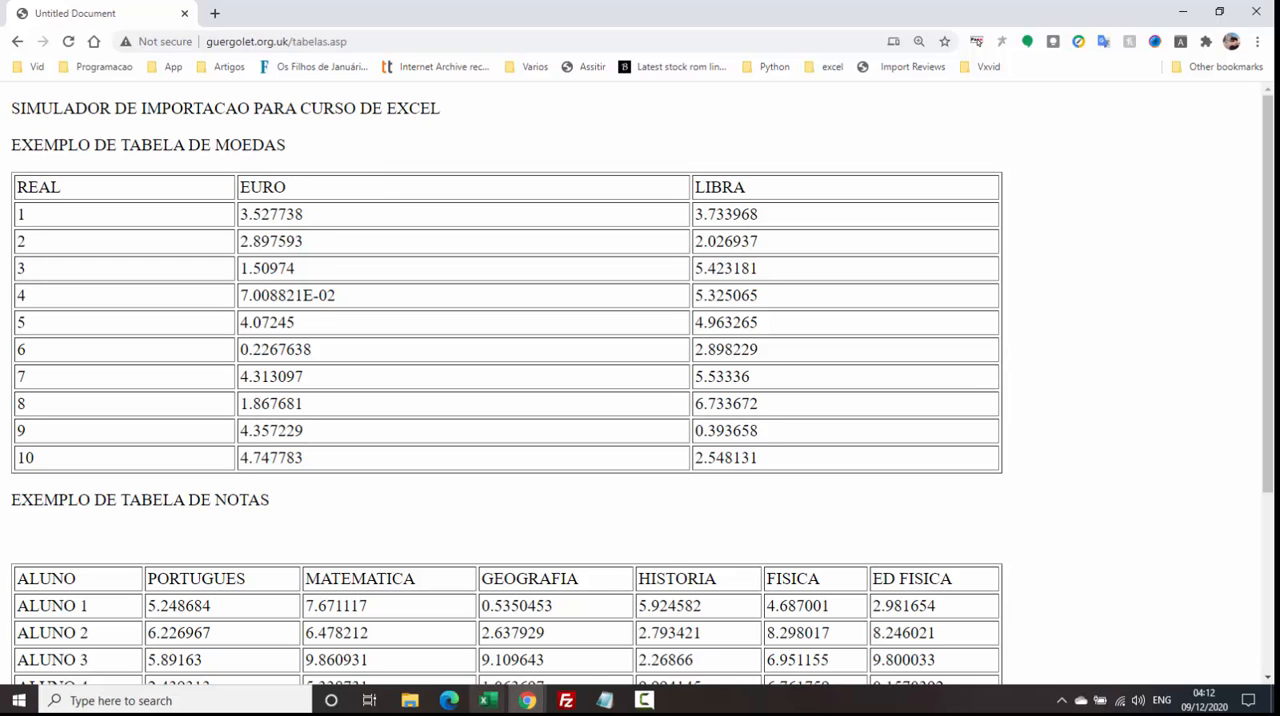
Switch back to the Aula1.xlsx workbook in Excel and select cell G3.
mouse_move(490, 704)
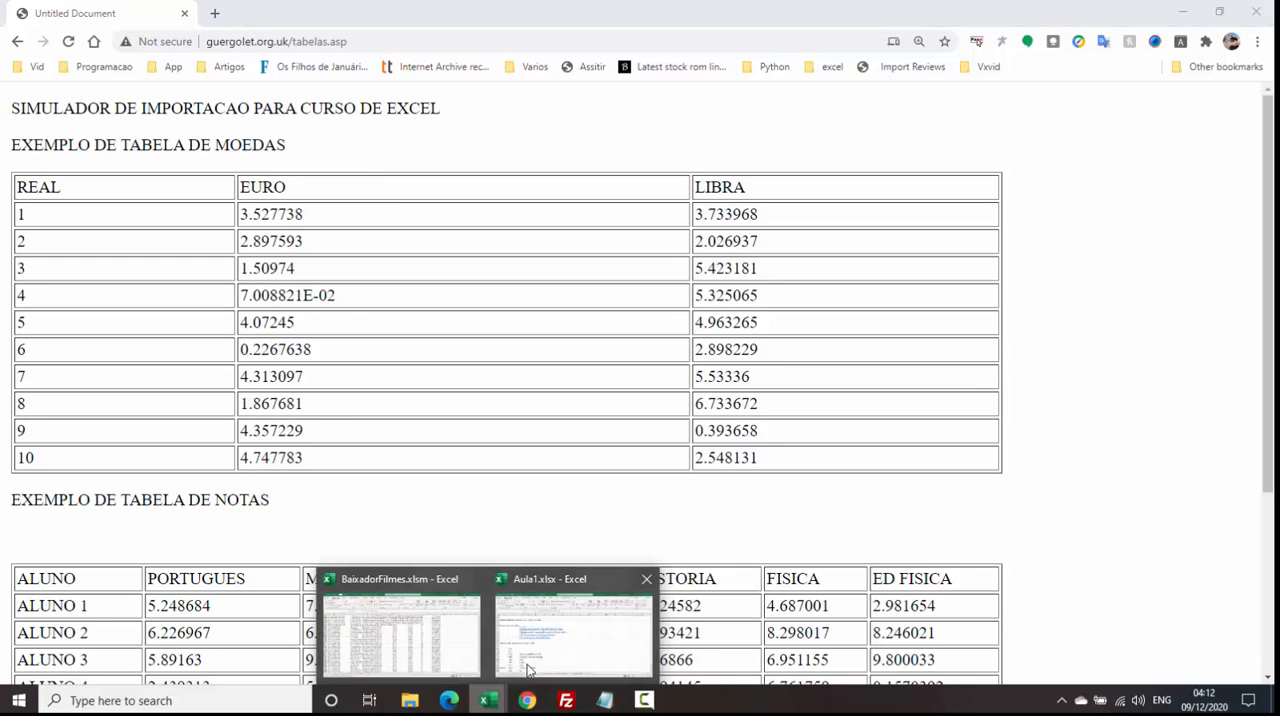
left_click(544, 645)
left_click(720, 290)
left_click(487, 250)
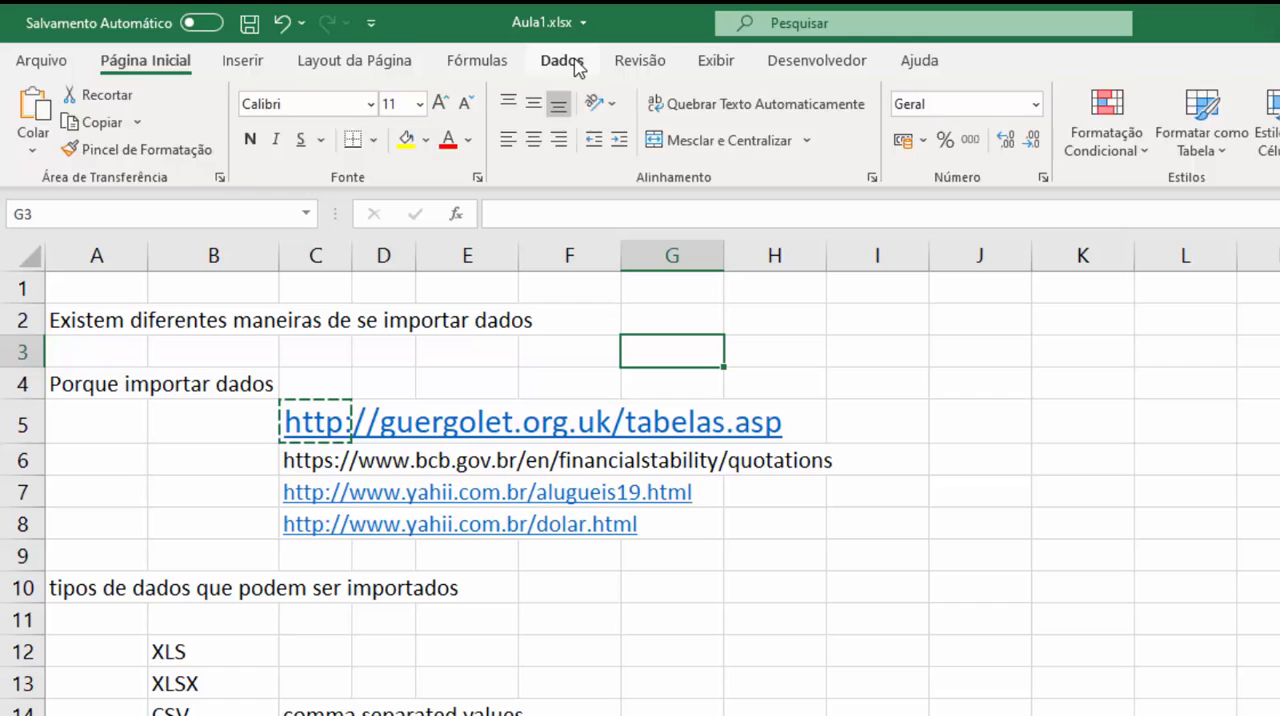
Review the sources Excel can get data from: files, databases, Azure and other sources such as the web or Microsoft Query.
left_click(577, 68)
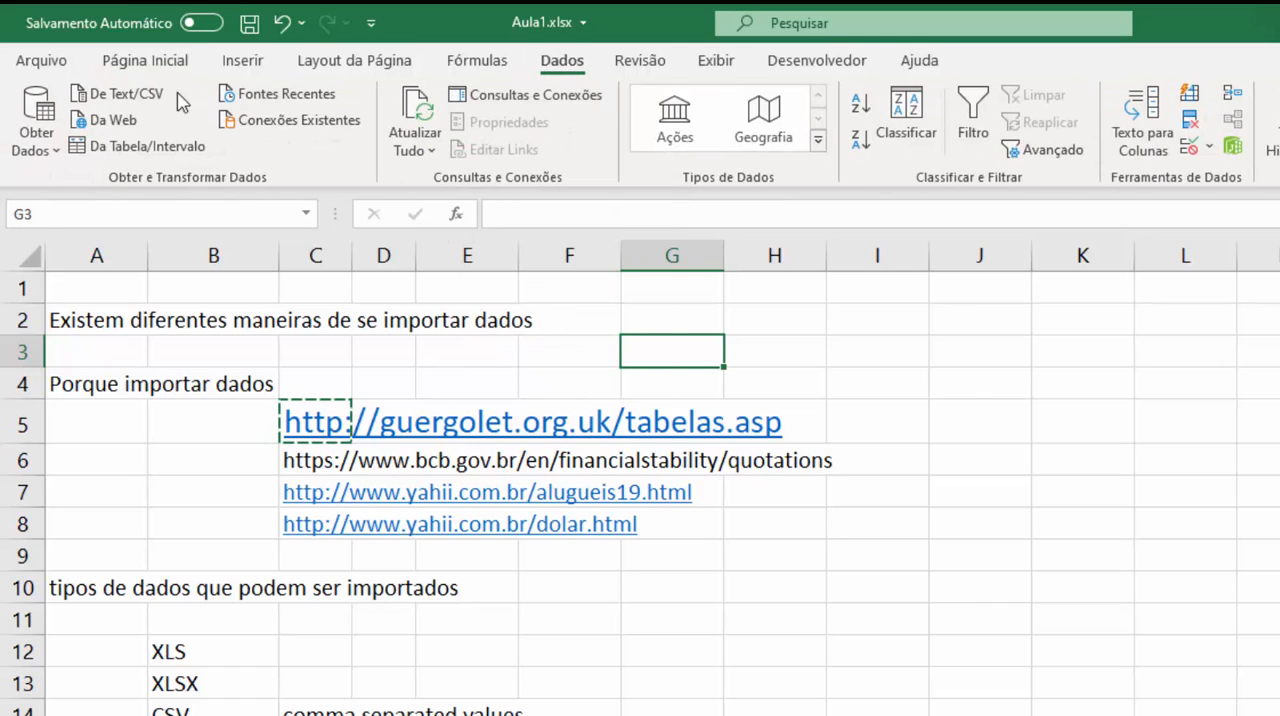
left_click(36, 145)
mouse_move(137, 197)
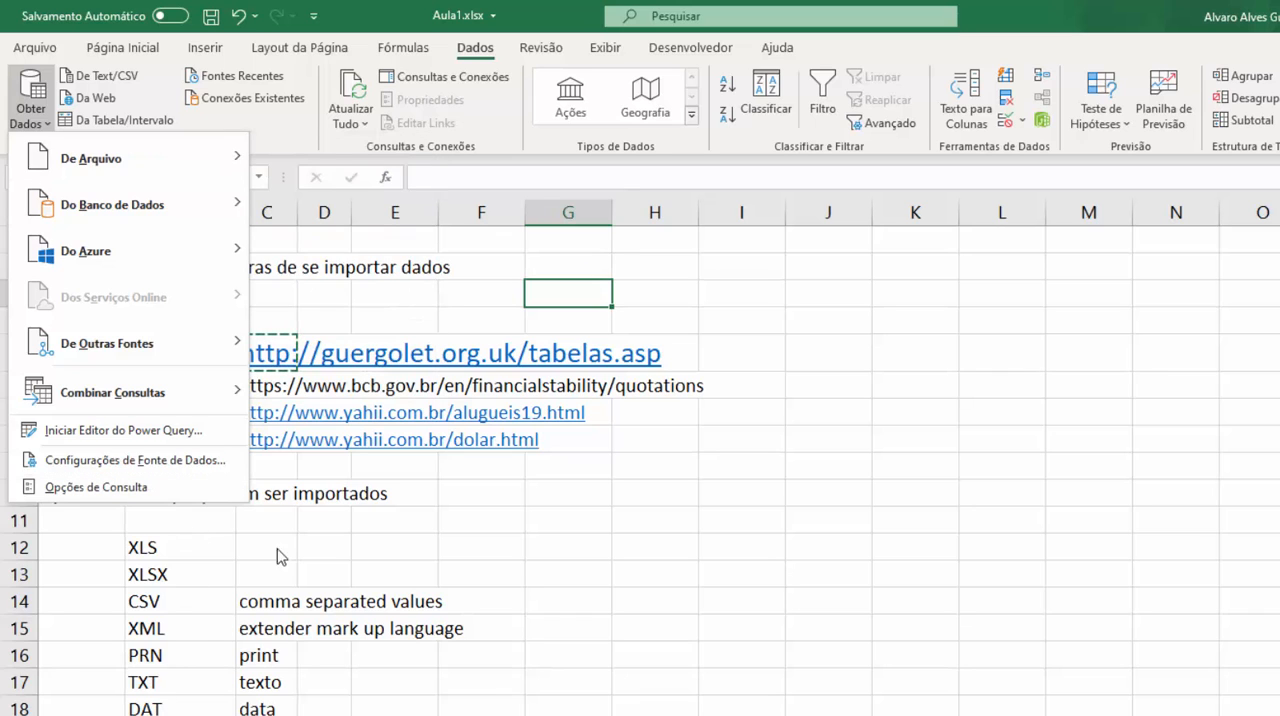
mouse_move(183, 163)
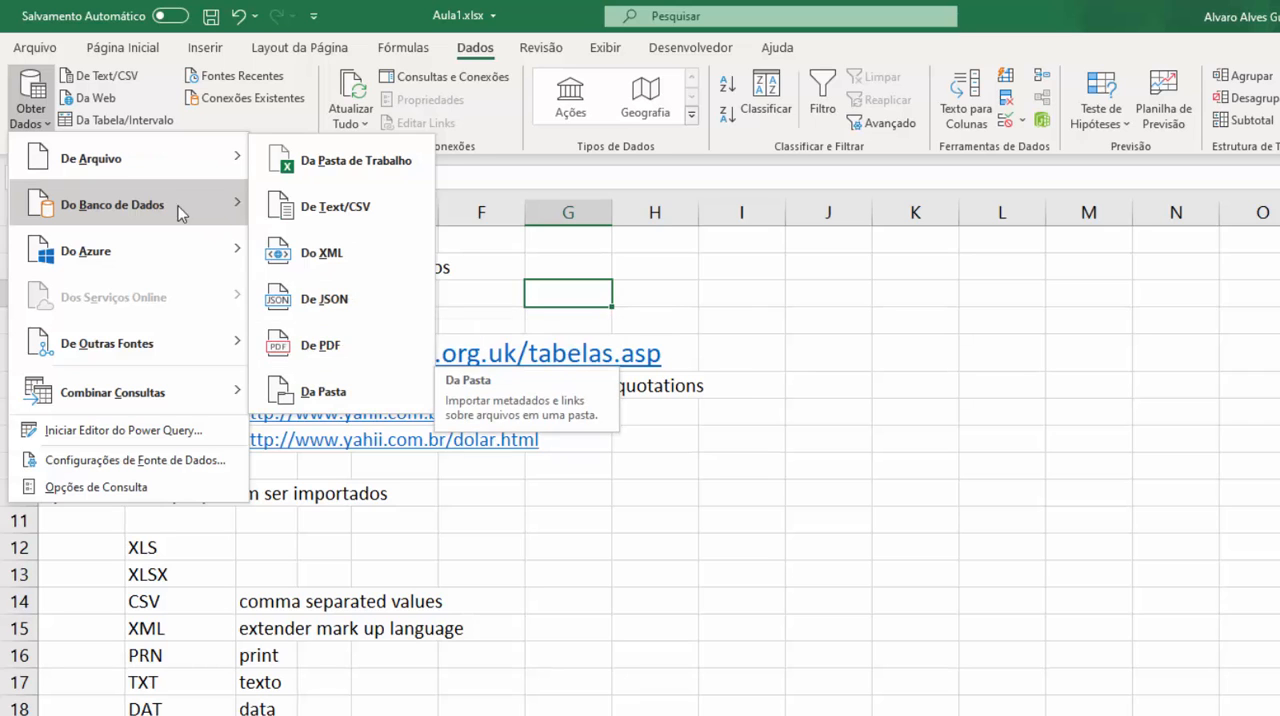
mouse_move(176, 208)
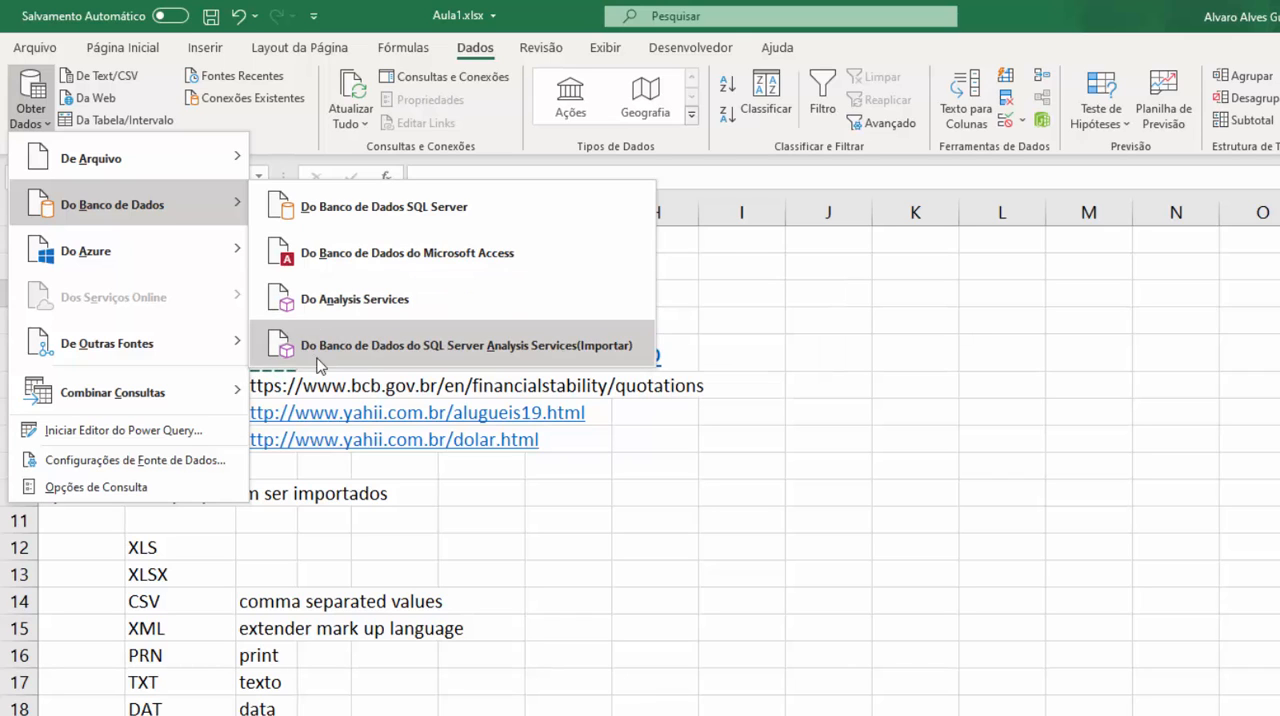
mouse_move(148, 265)
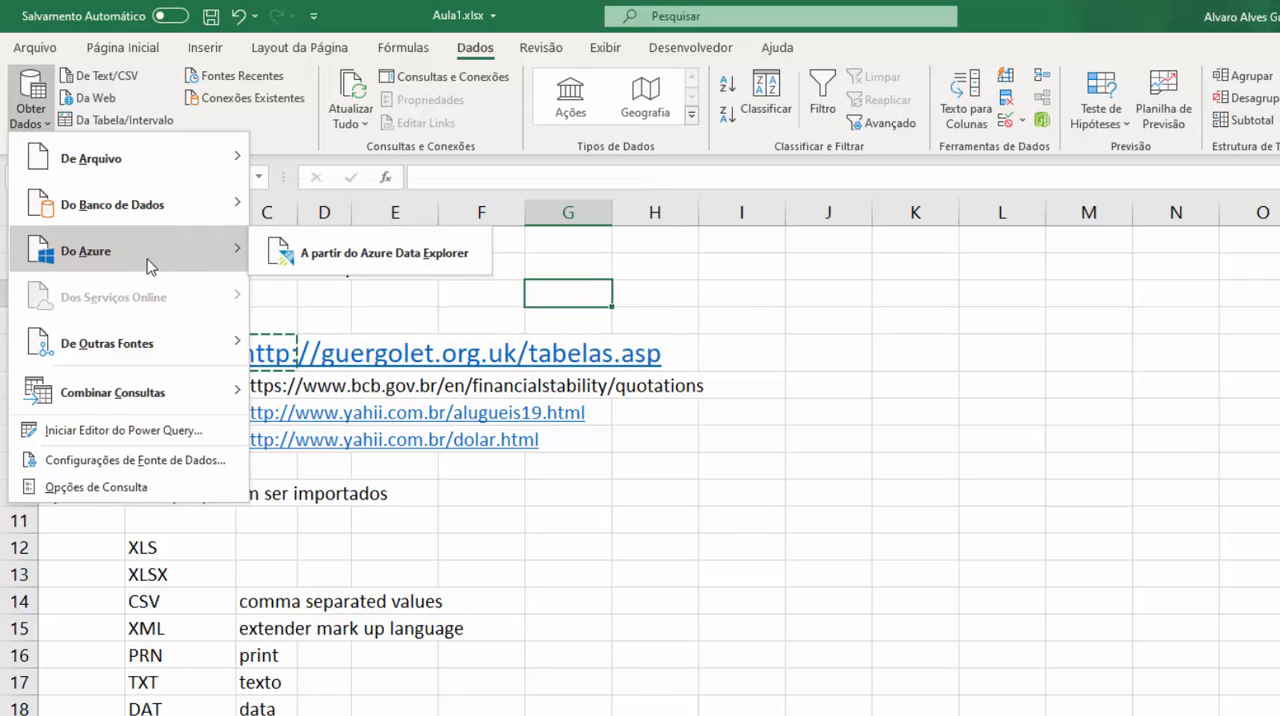
mouse_move(124, 324)
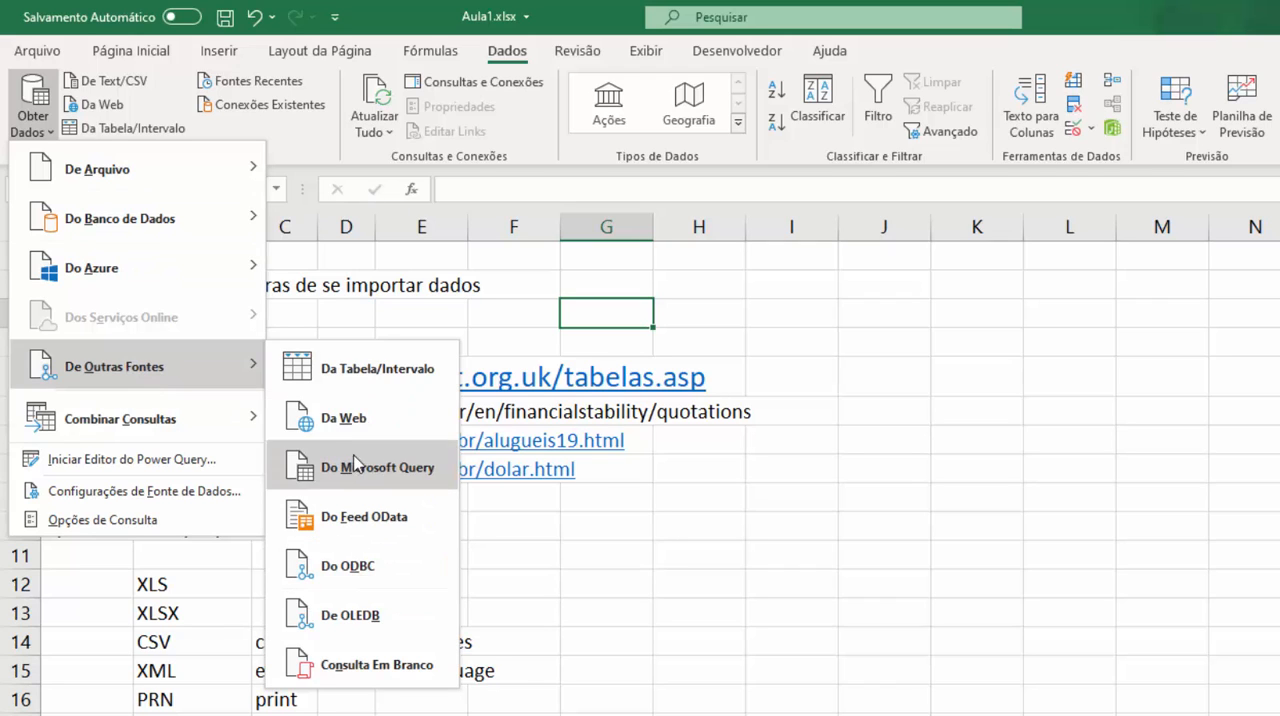
left_click(20, 132)
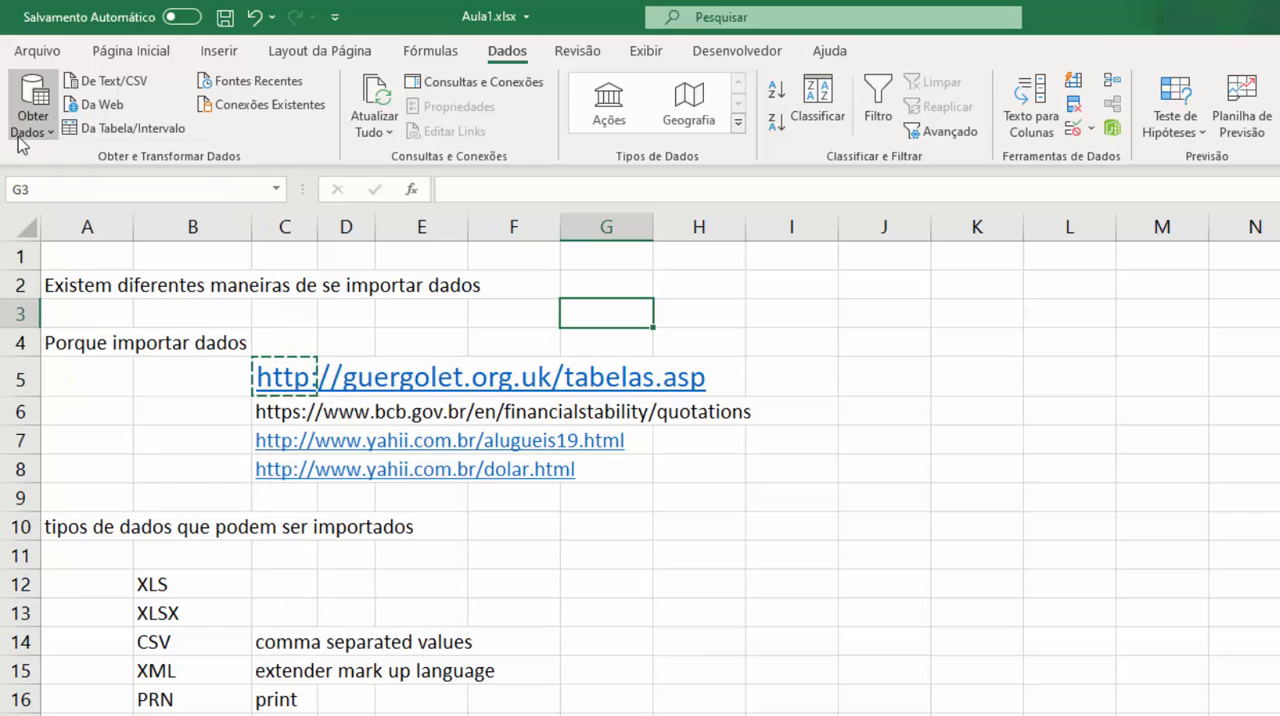
left_click(24, 126)
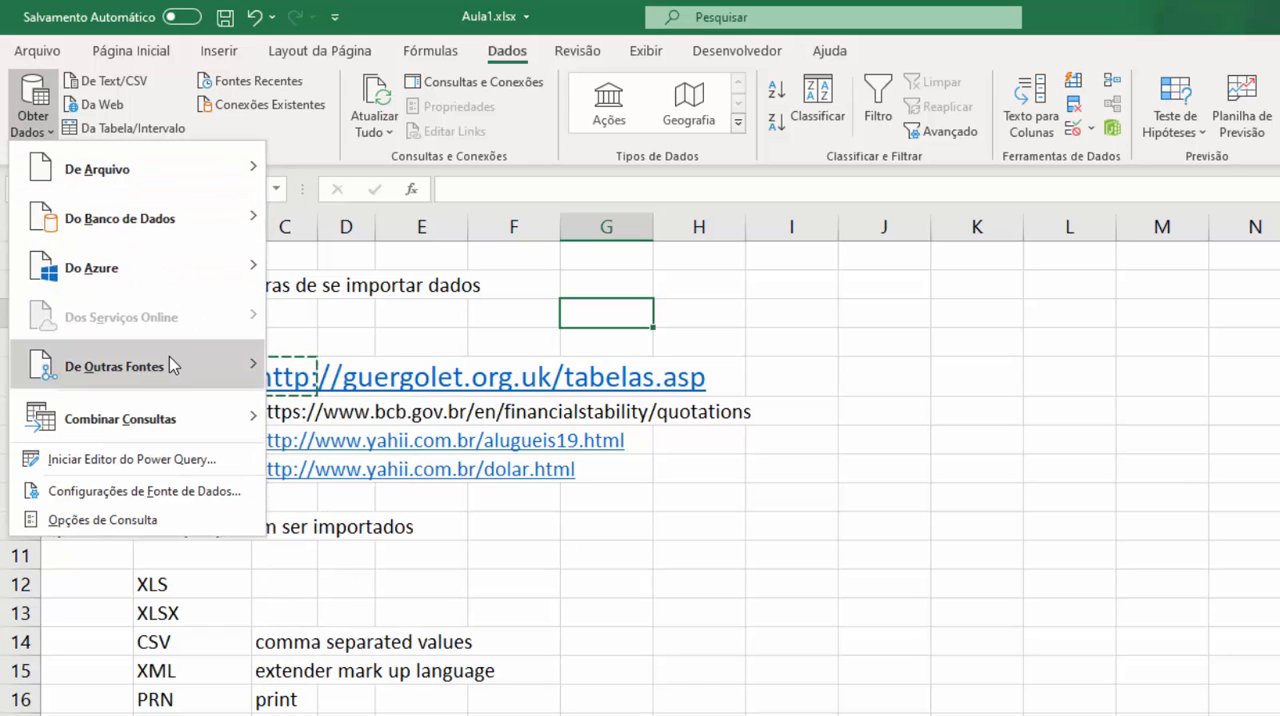
left_click(446, 243)
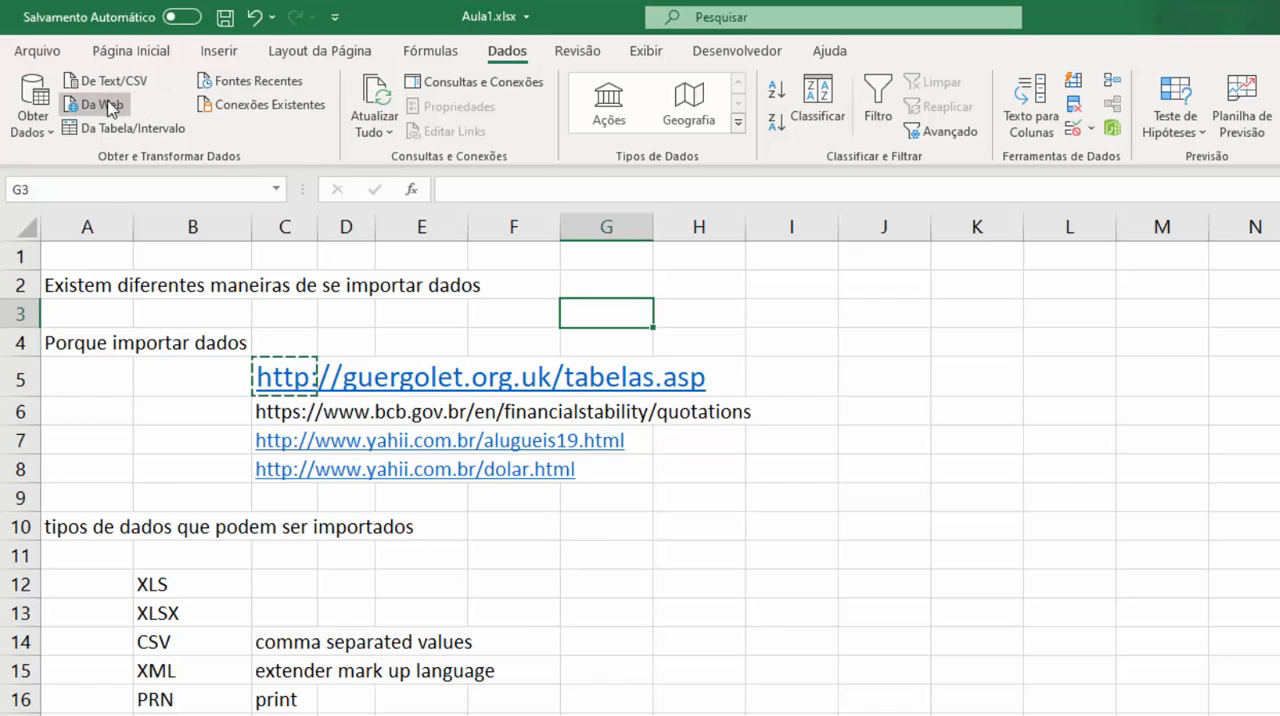
Copy the full tabelas.asp URL text out of cell C5 and leave the cell.
left_click(157, 364)
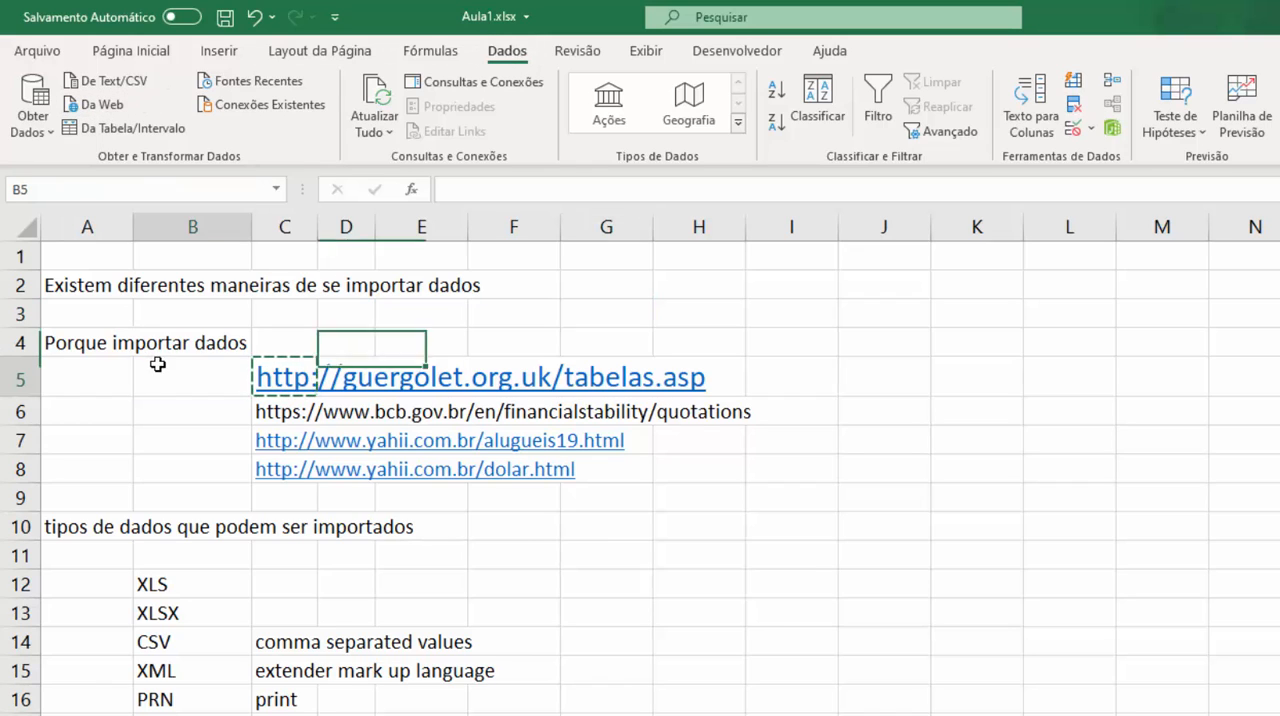
key("Right")
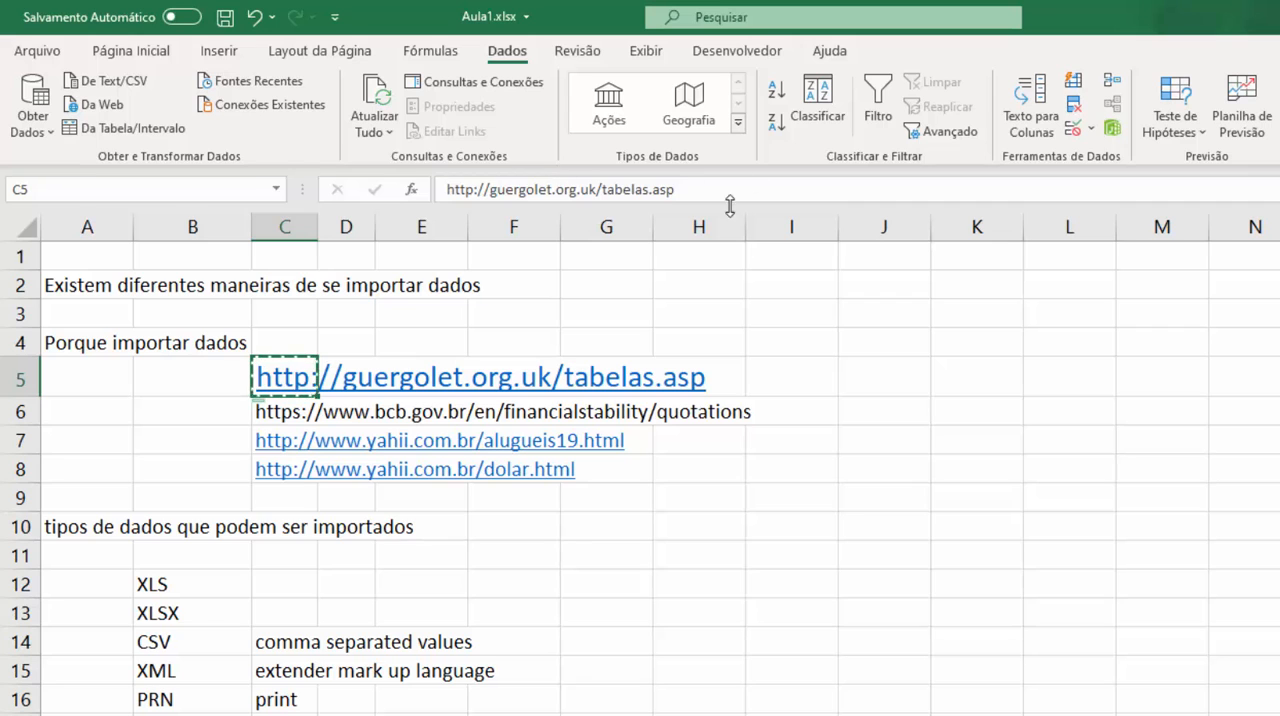
type("Identif")
triple_click(458, 190)
right_click(459, 194)
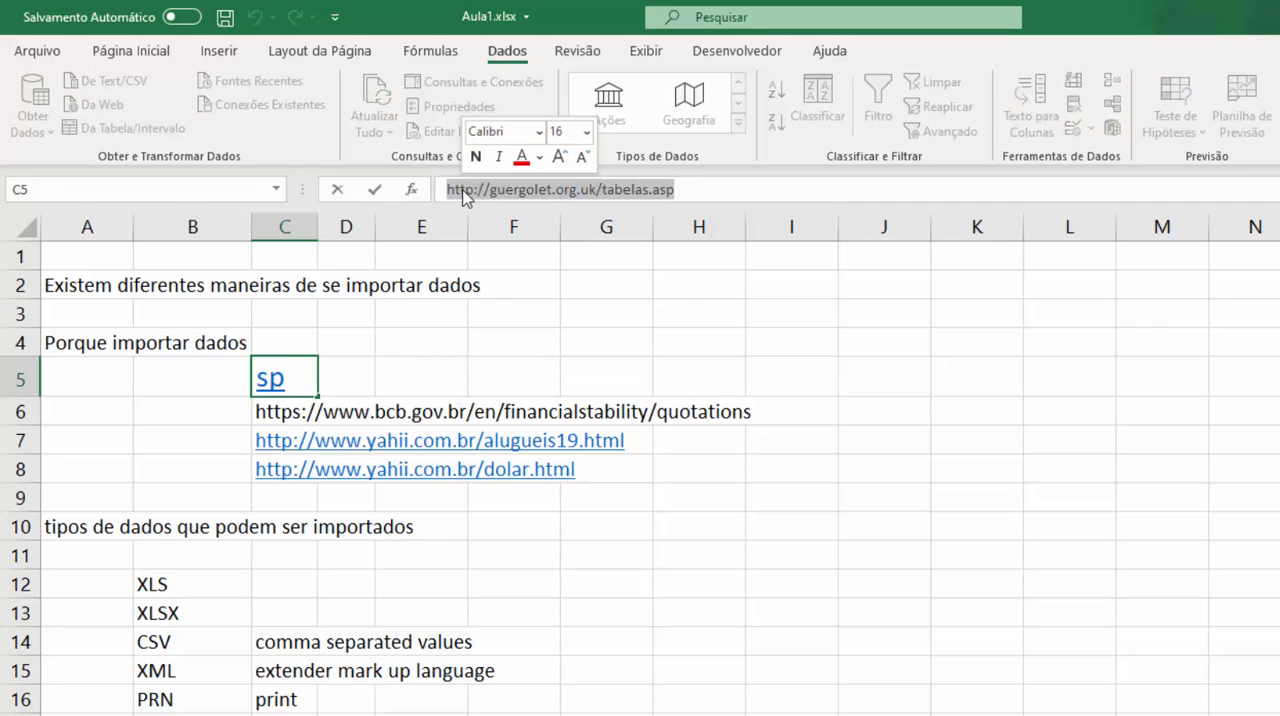
left_click(510, 236)
left_click(942, 302)
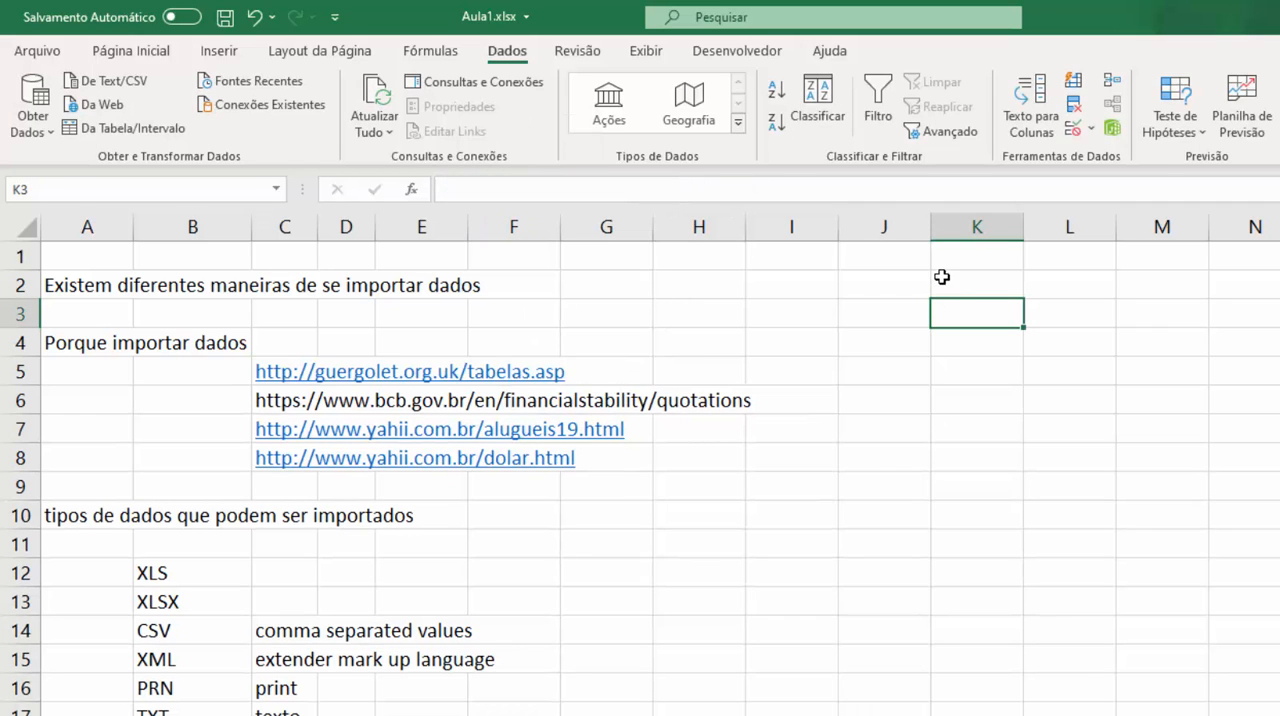
Select cell A3 and start a basic From Web import using the copied tabelas.asp URL.
left_click(926, 632)
left_click(190, 318)
left_click(88, 316)
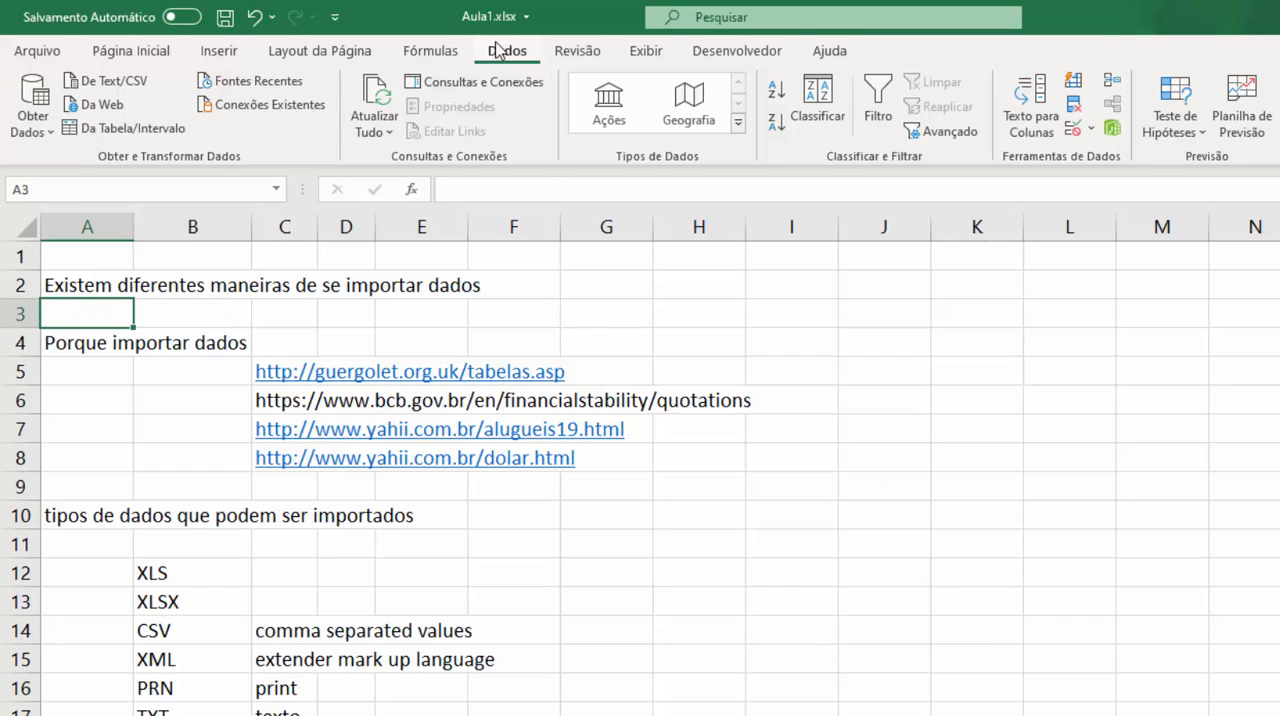
left_click(95, 104)
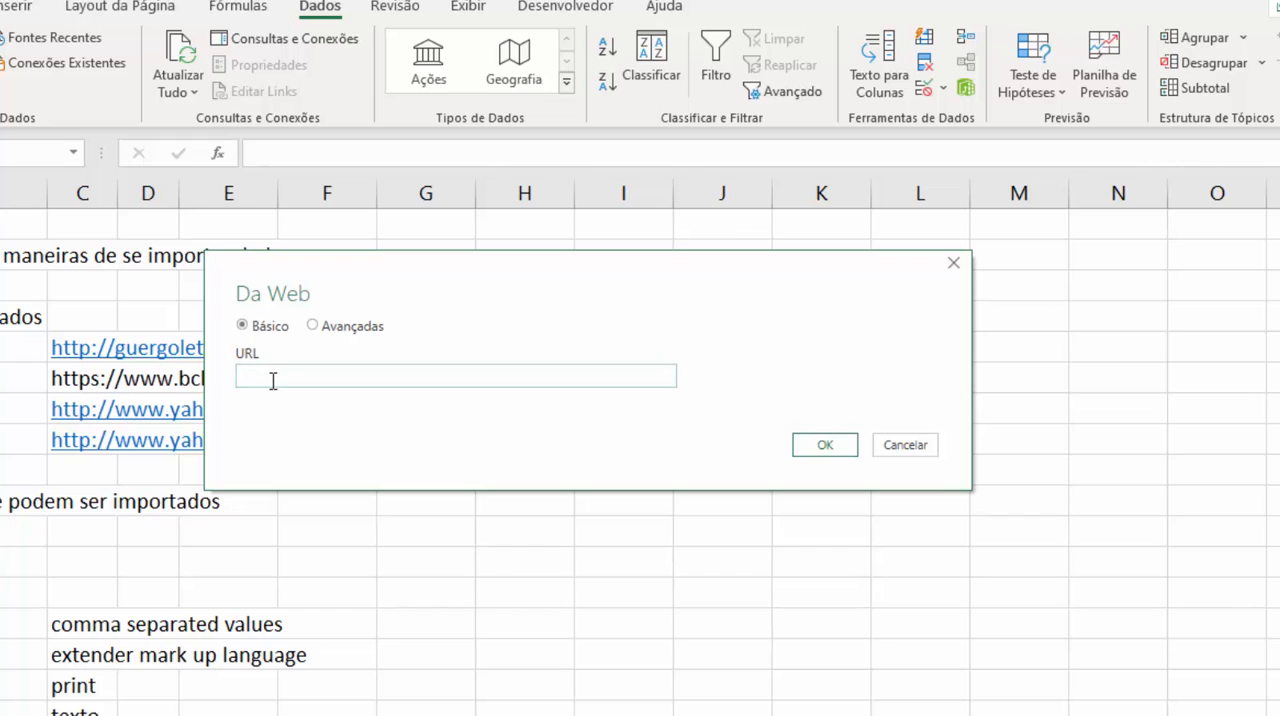
left_click(281, 376)
right_click(280, 378)
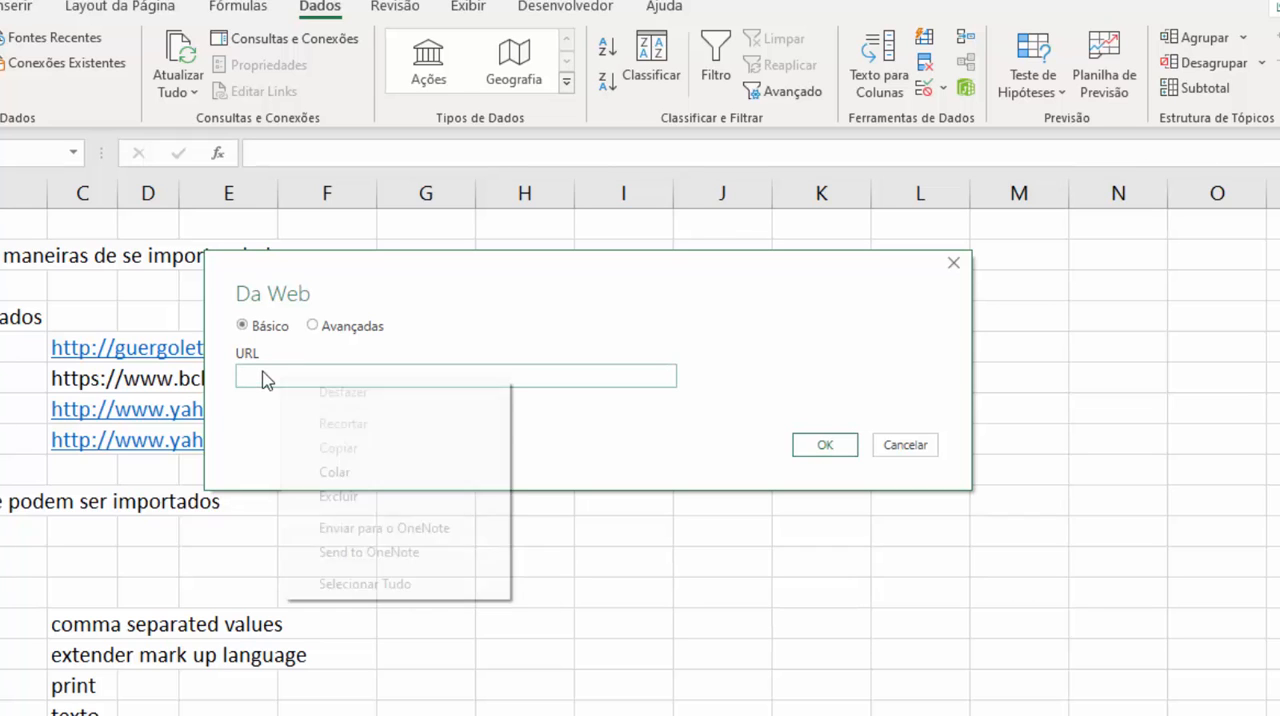
left_click(340, 472)
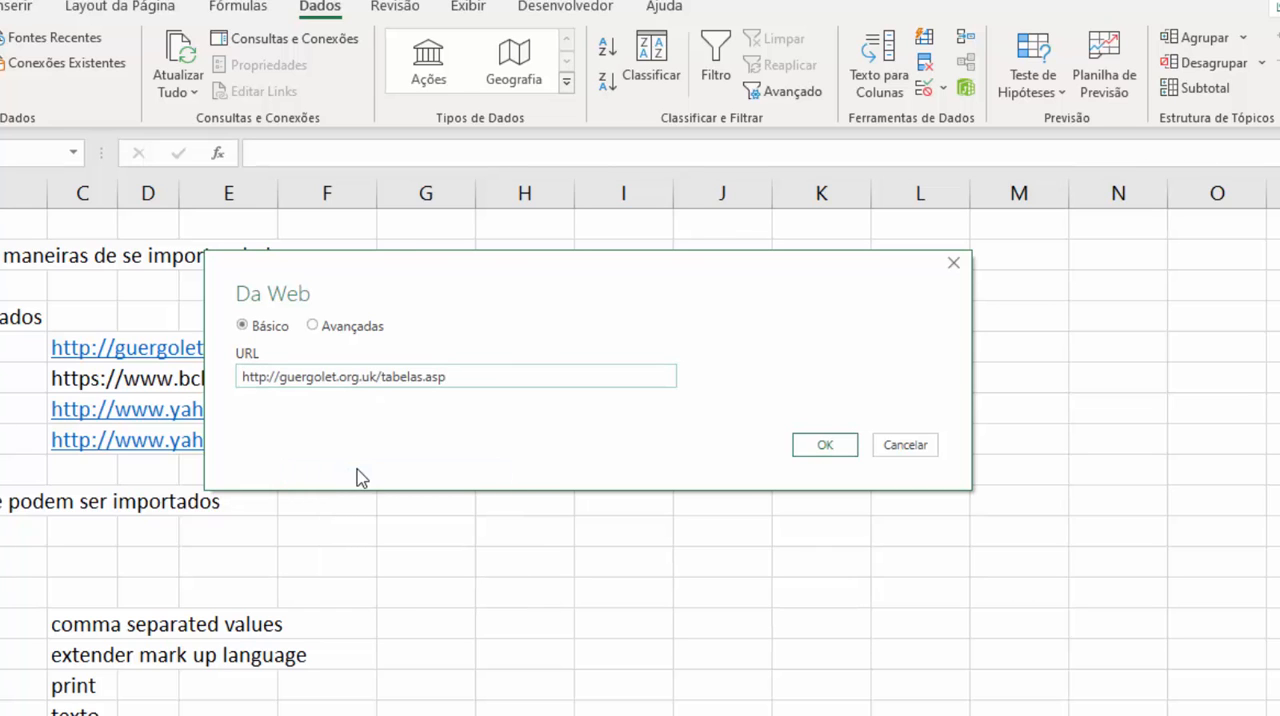
left_click(823, 446)
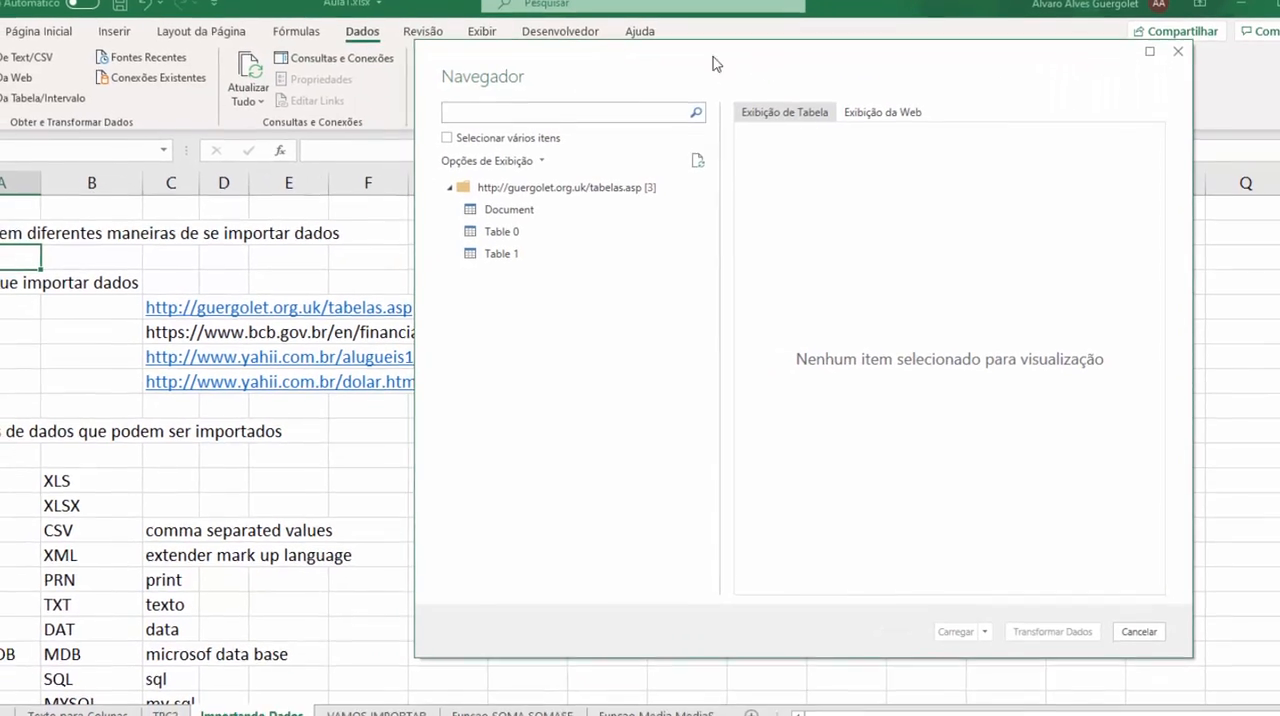
Move the Navigator dialog aside and preview Document, Table 0 and Table 1, ending on Table 0.
left_click_drag(729, 56, 307, 89)
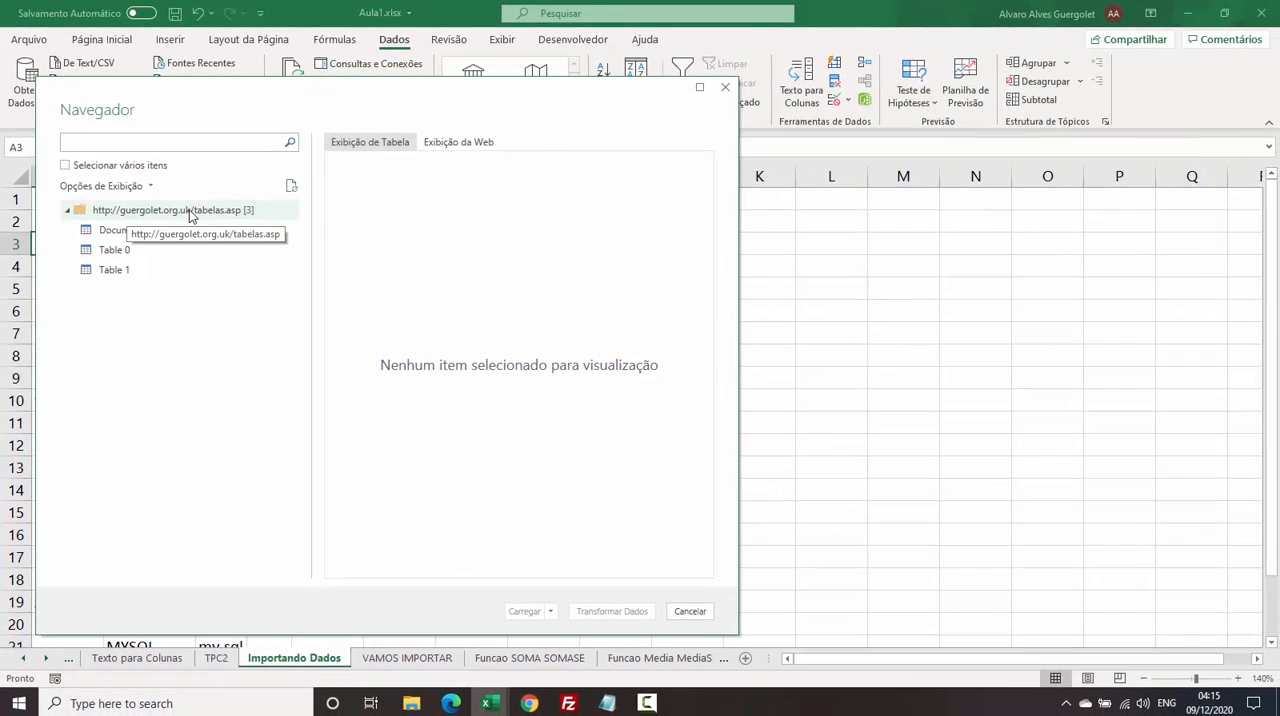
left_click(104, 233)
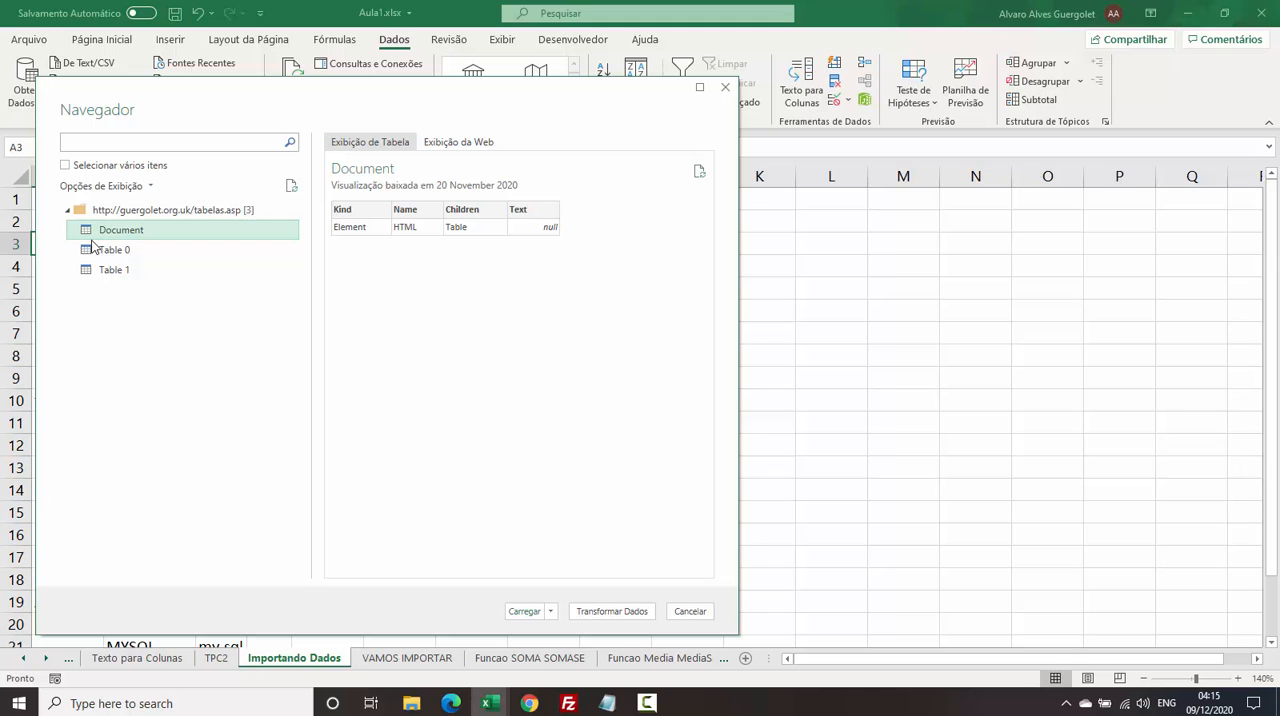
left_click(100, 250)
left_click(121, 270)
left_click(124, 252)
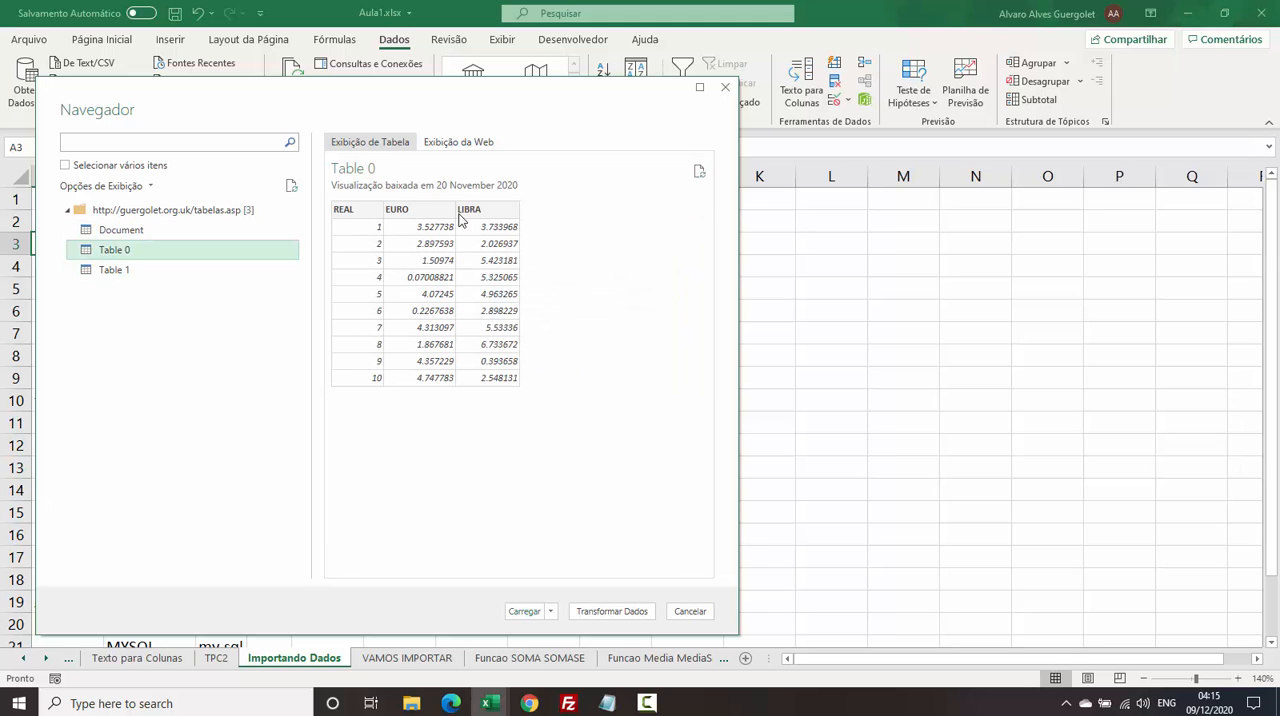
Switch to Chrome and place the tabelas.asp page in a smaller window beside the Navigator dialog.
mouse_move(529, 702)
left_click(617, 633)
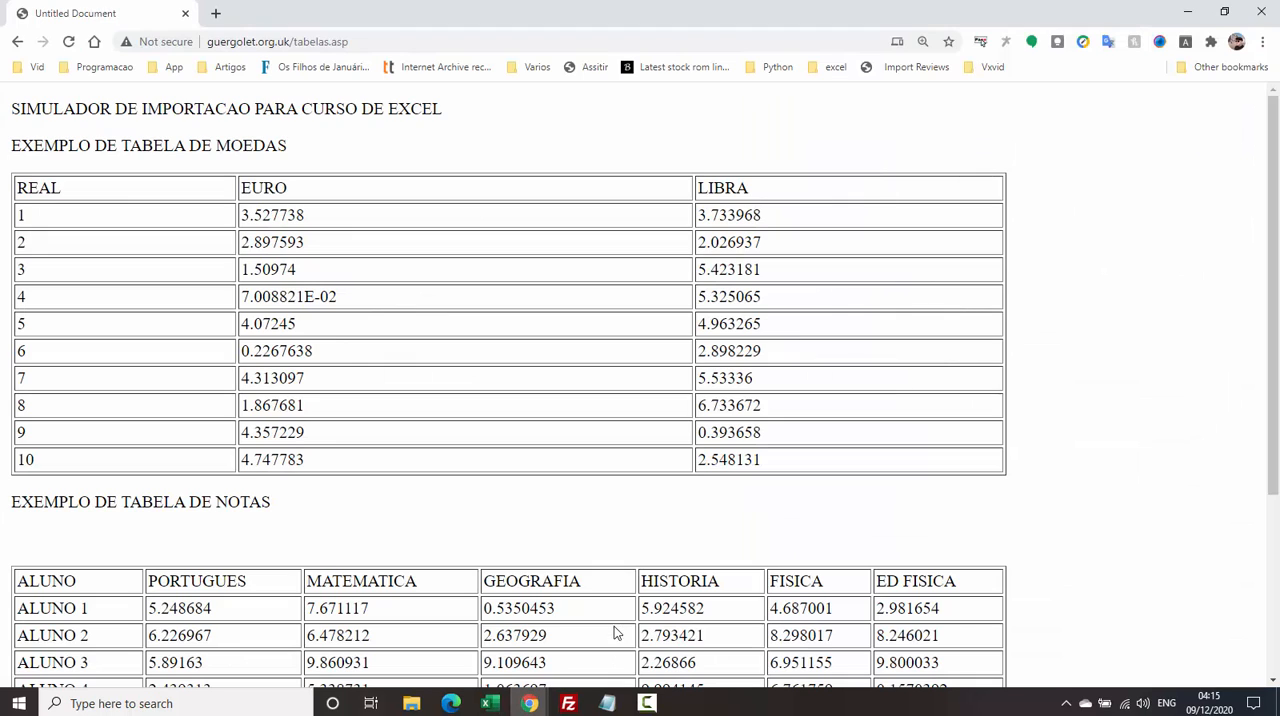
double_click(380, 9)
left_click_drag(561, 41, 816, 8)
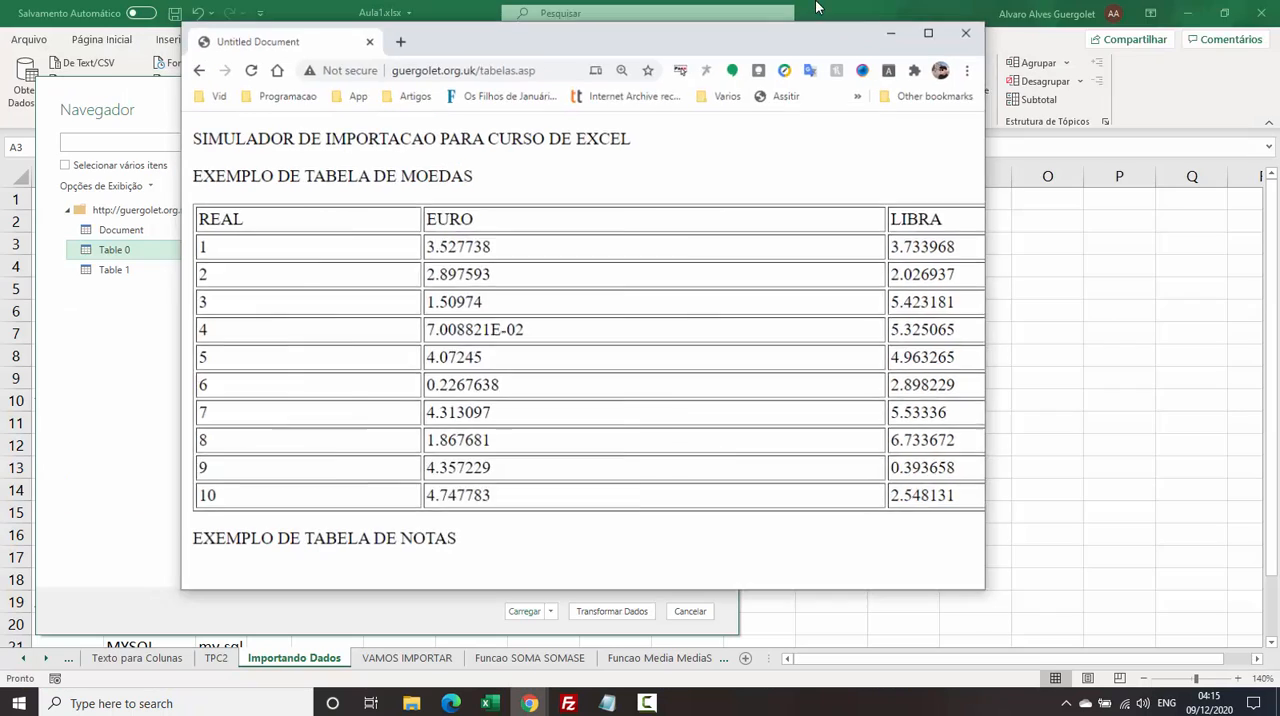
left_click_drag(647, 47, 937, 31)
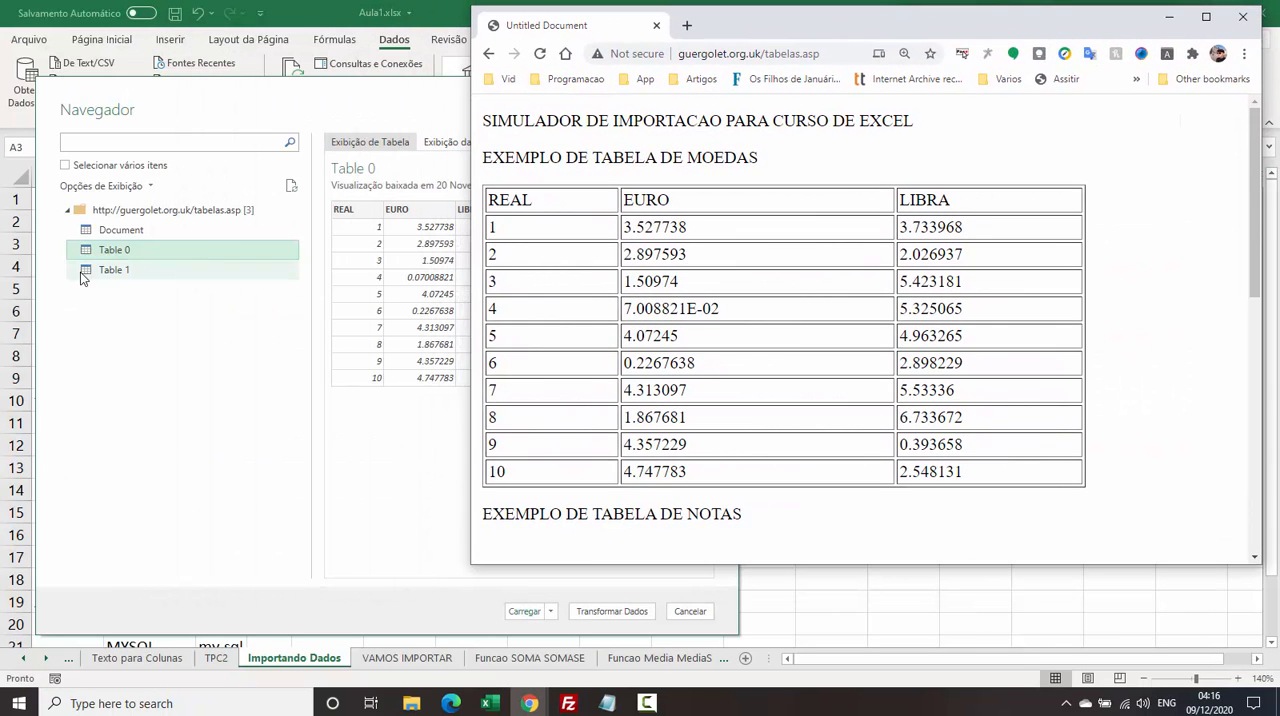
Preview Document and Table 0 in the Navigator and compare them with the currency table on the tabelas.asp page.
left_click(100, 231)
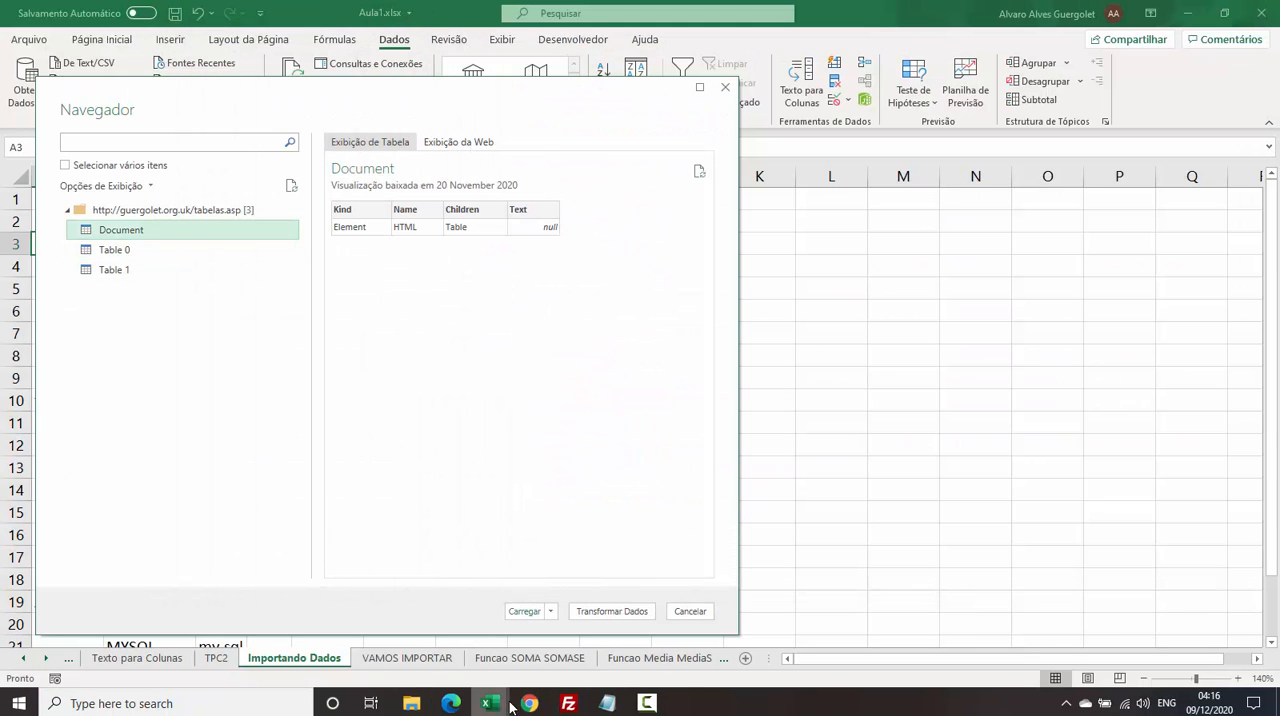
mouse_move(529, 703)
left_click(590, 658)
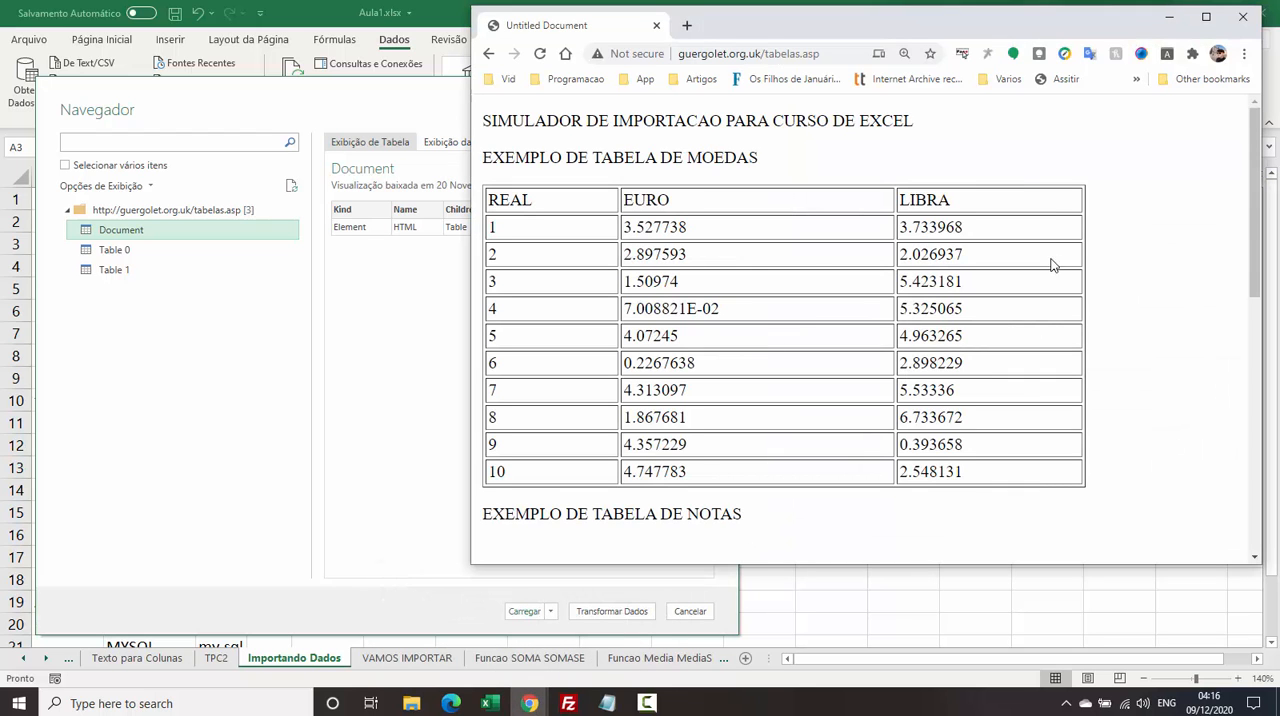
left_click_drag(1257, 236, 1260, 100)
left_click(180, 249)
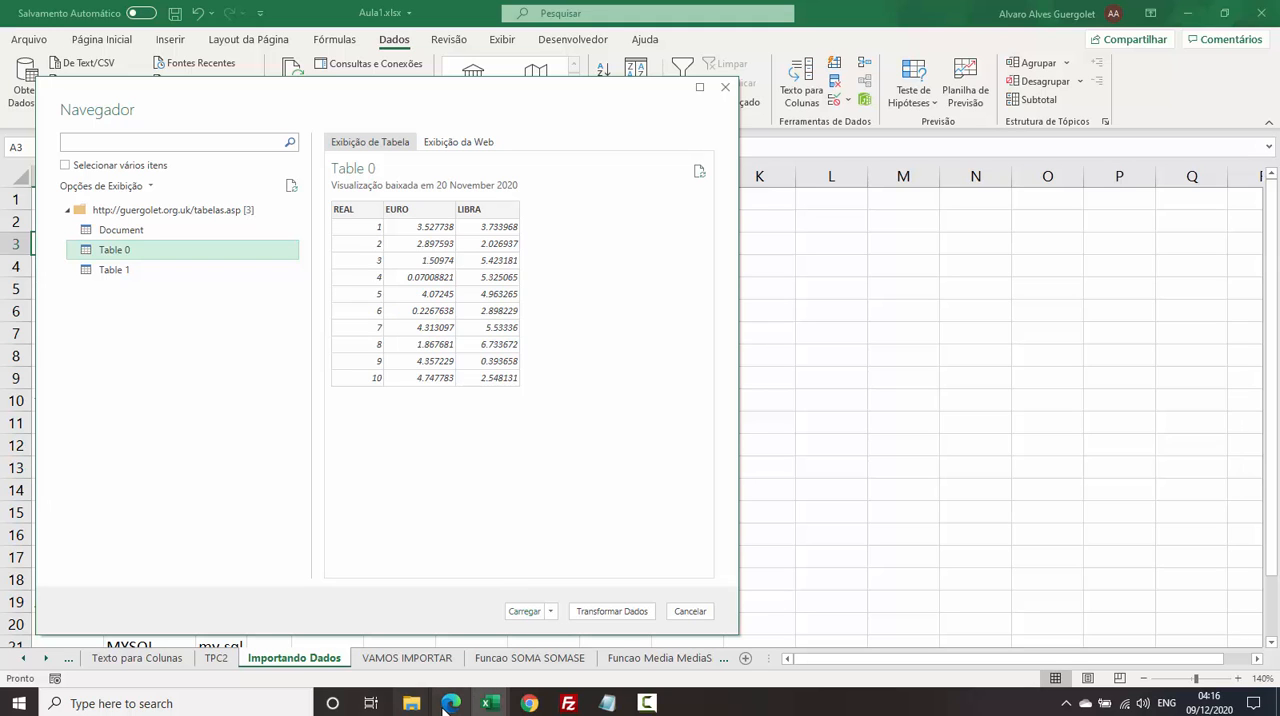
mouse_move(529, 703)
left_click(625, 630)
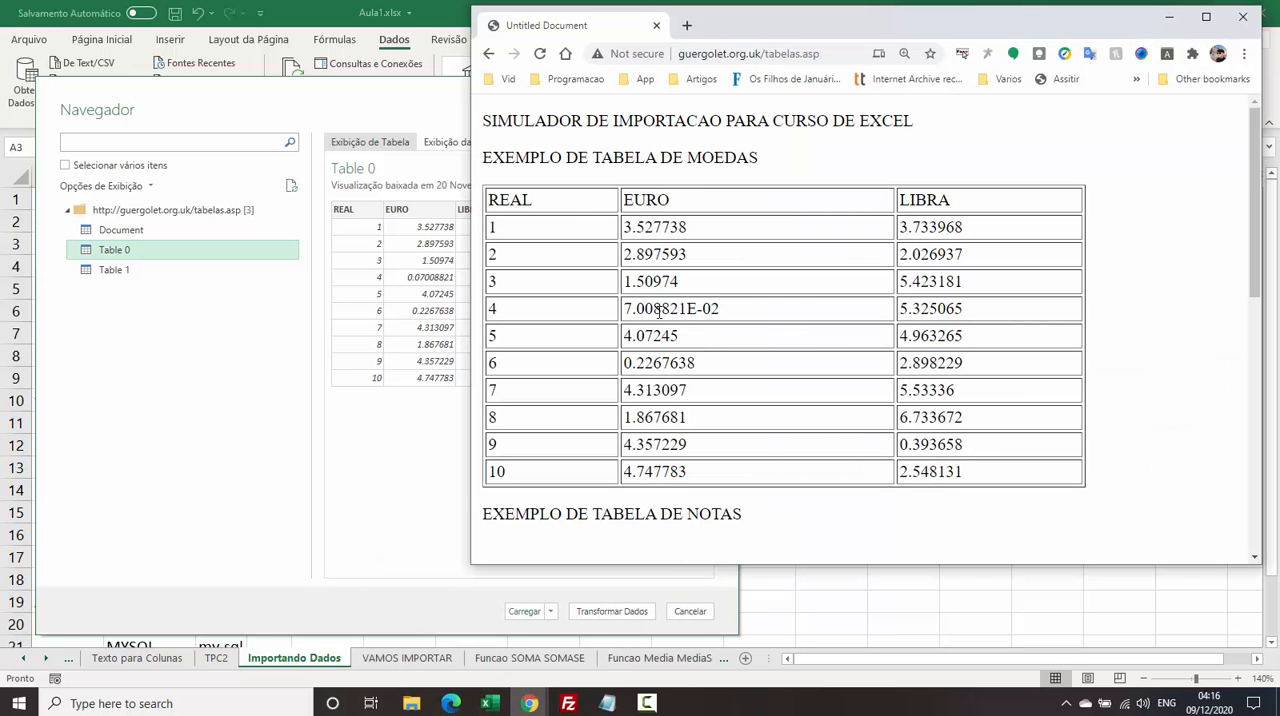
left_click_drag(983, 206, 903, 474)
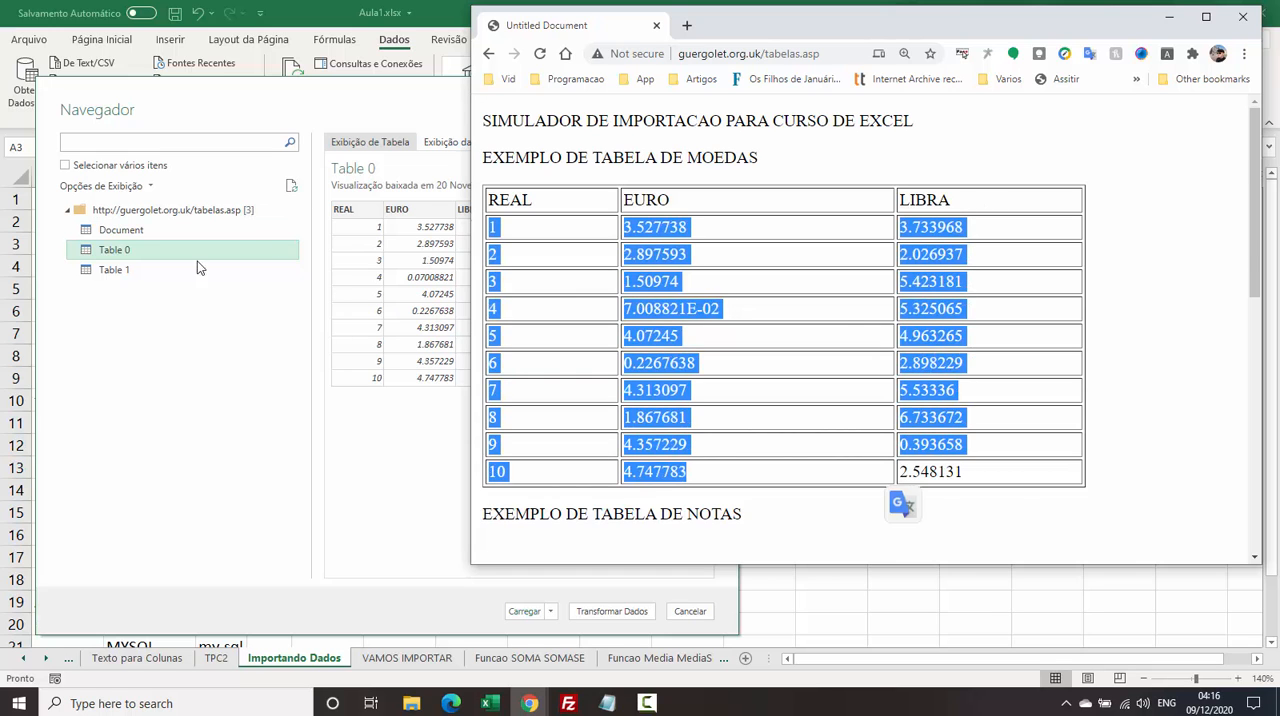
Preview Table 1 in the Navigator and compare it with the grades table on the web page.
left_click(121, 270)
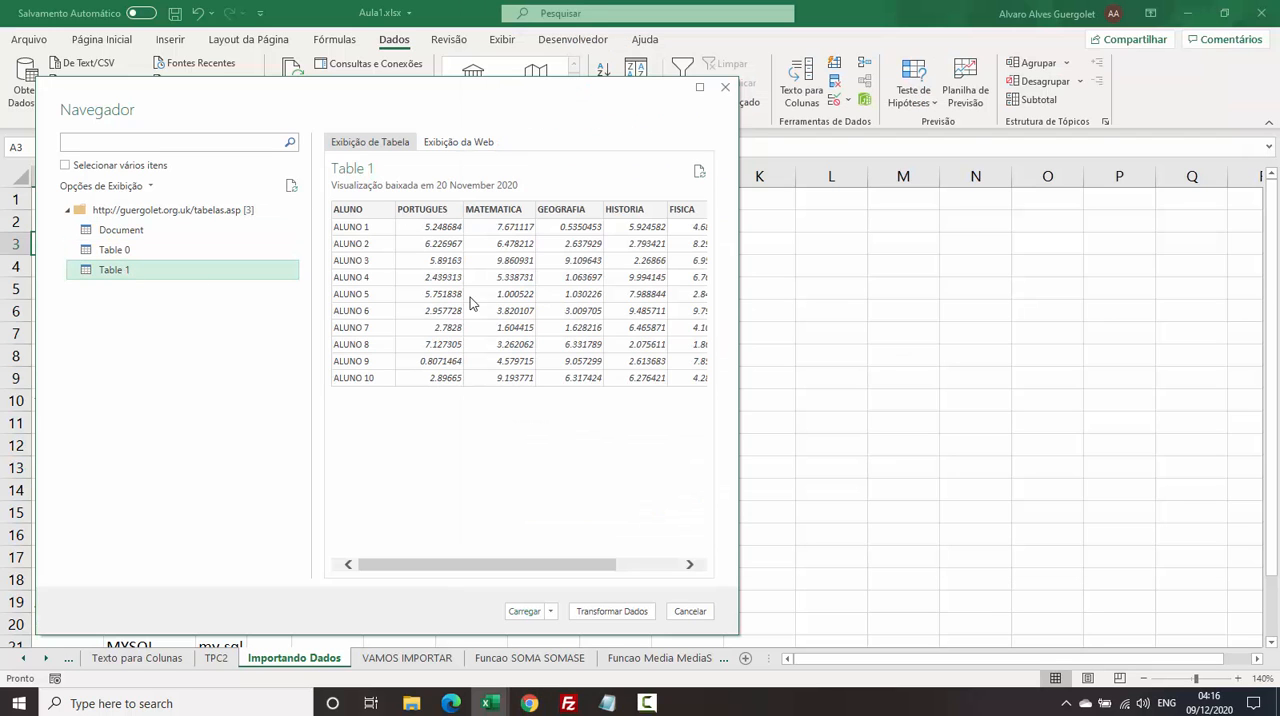
mouse_move(529, 703)
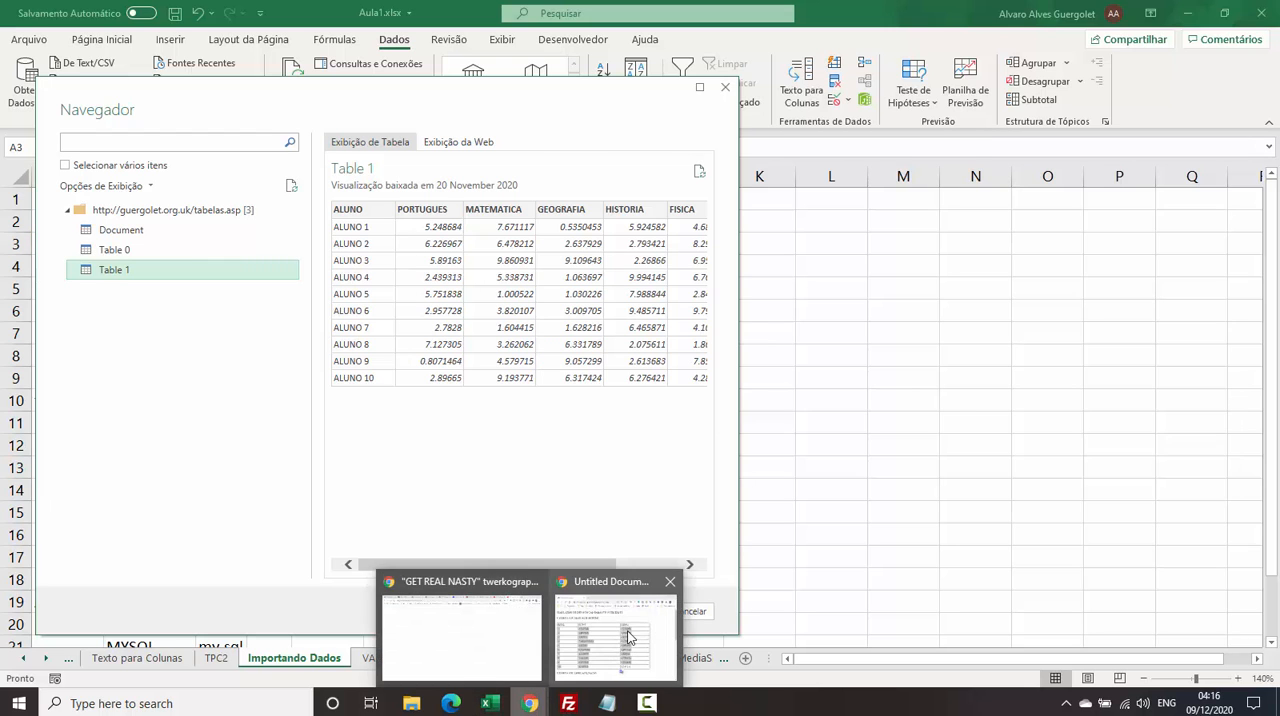
left_click(628, 637)
left_click(814, 457)
scroll(790, 400, "down", 8)
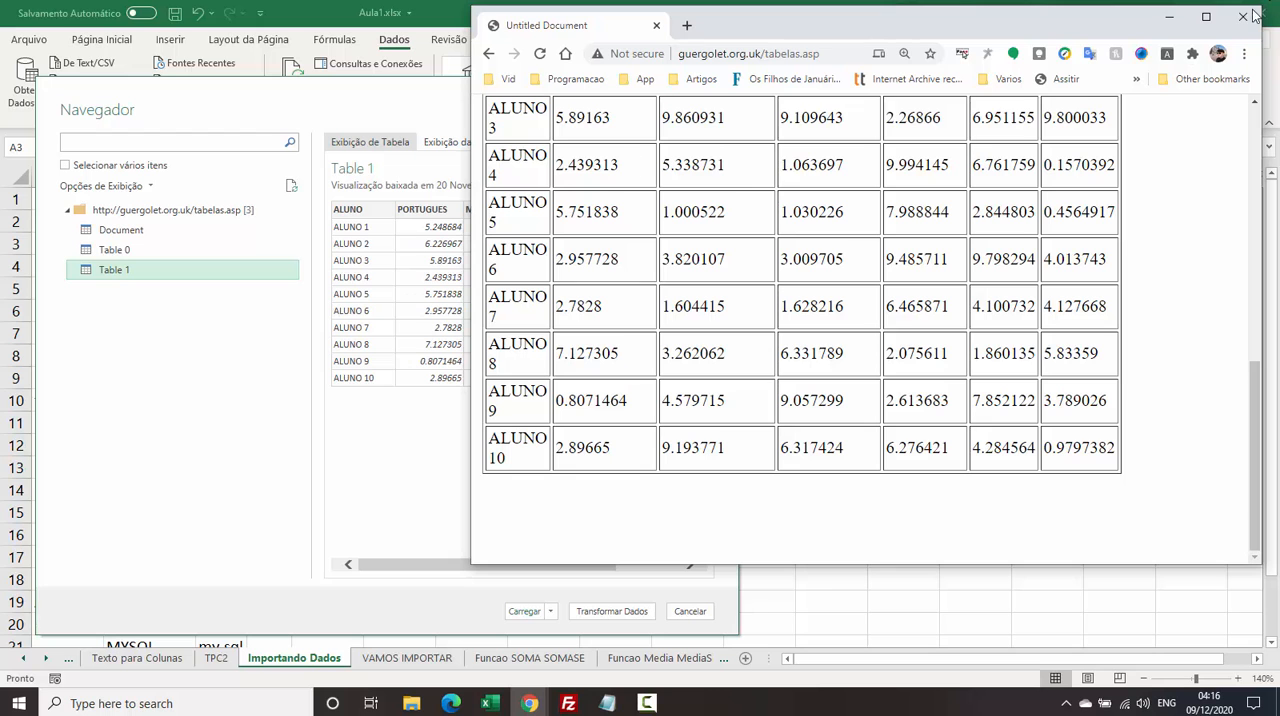
Maximize the browser window and examine the full page, highlighting its text, the currency table and the grades table.
left_click(1207, 19)
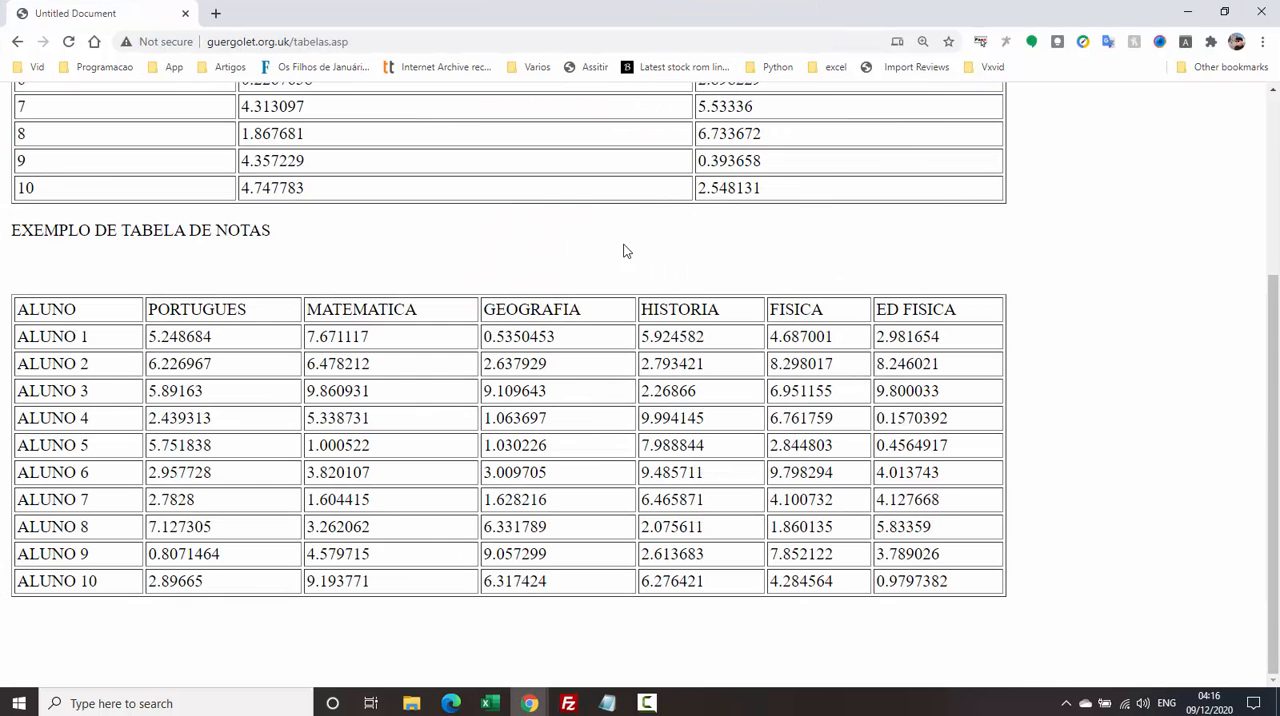
left_click_drag(1276, 425, 1276, 247)
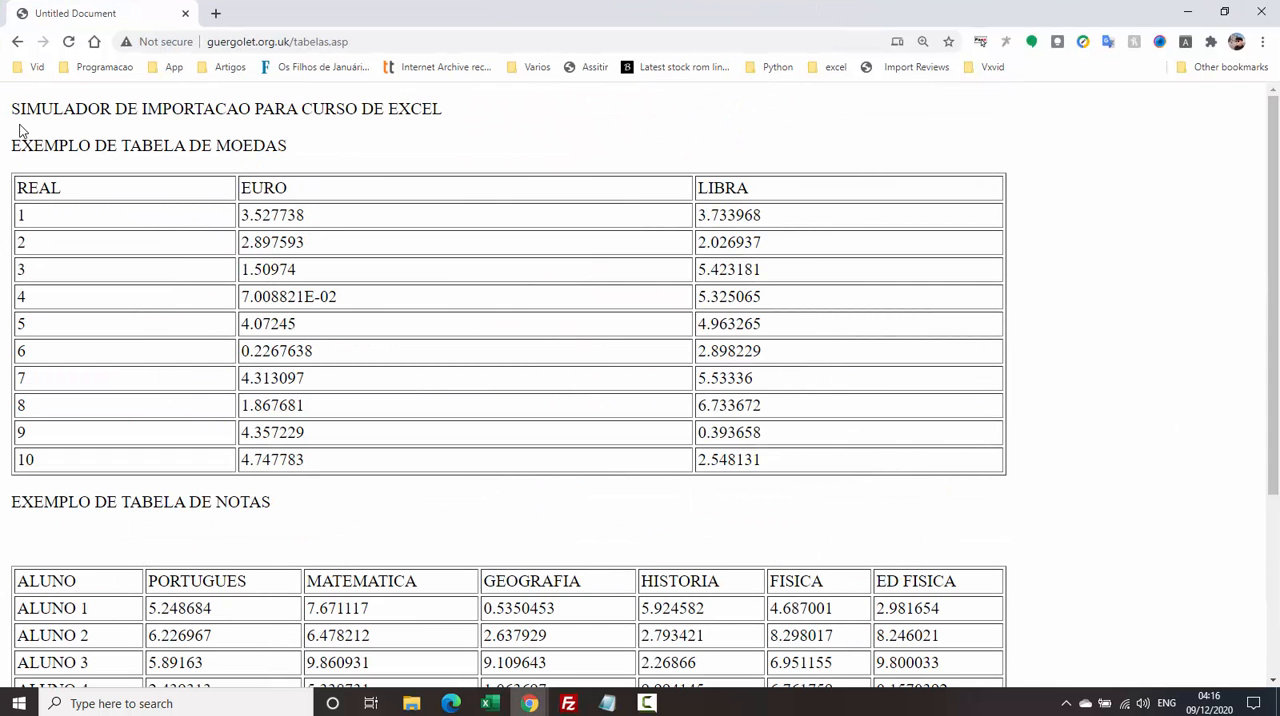
left_click_drag(27, 110, 464, 708)
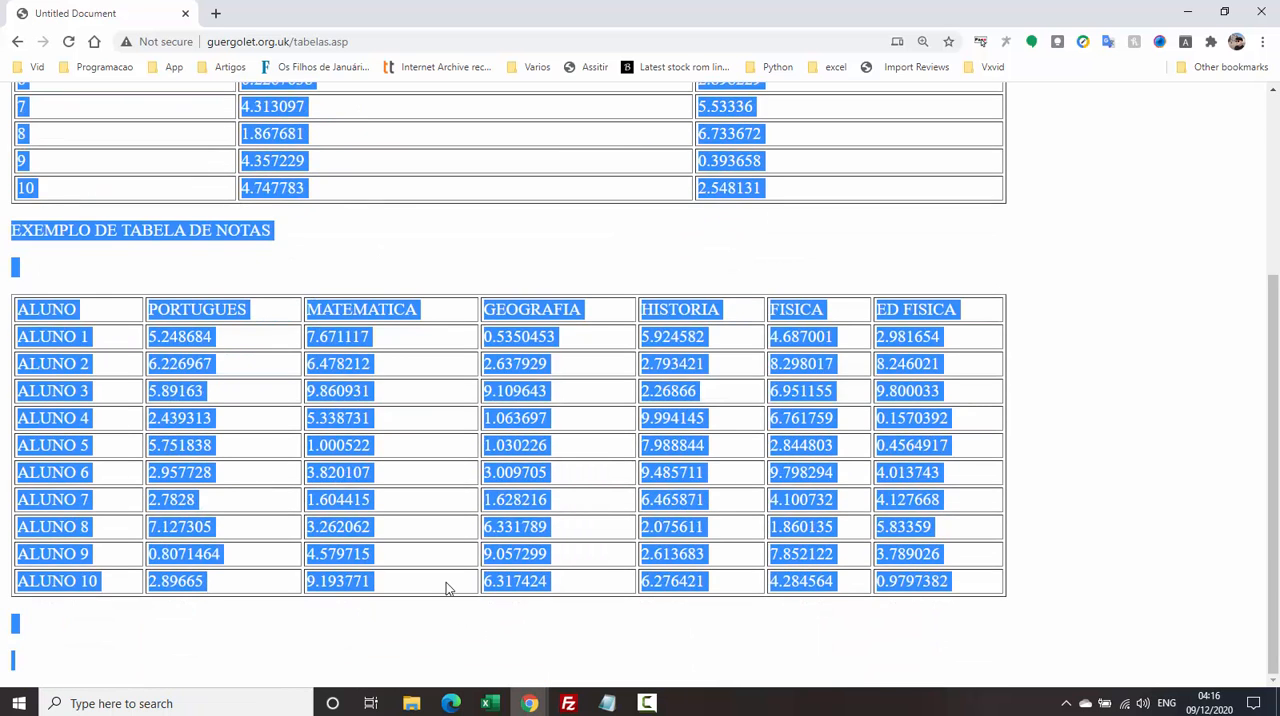
left_click(346, 467)
scroll(356, 375, "up", 4)
left_click_drag(16, 186, 771, 461)
scroll(440, 340, "down", 3)
left_click_drag(58, 336, 843, 579)
left_click(565, 449)
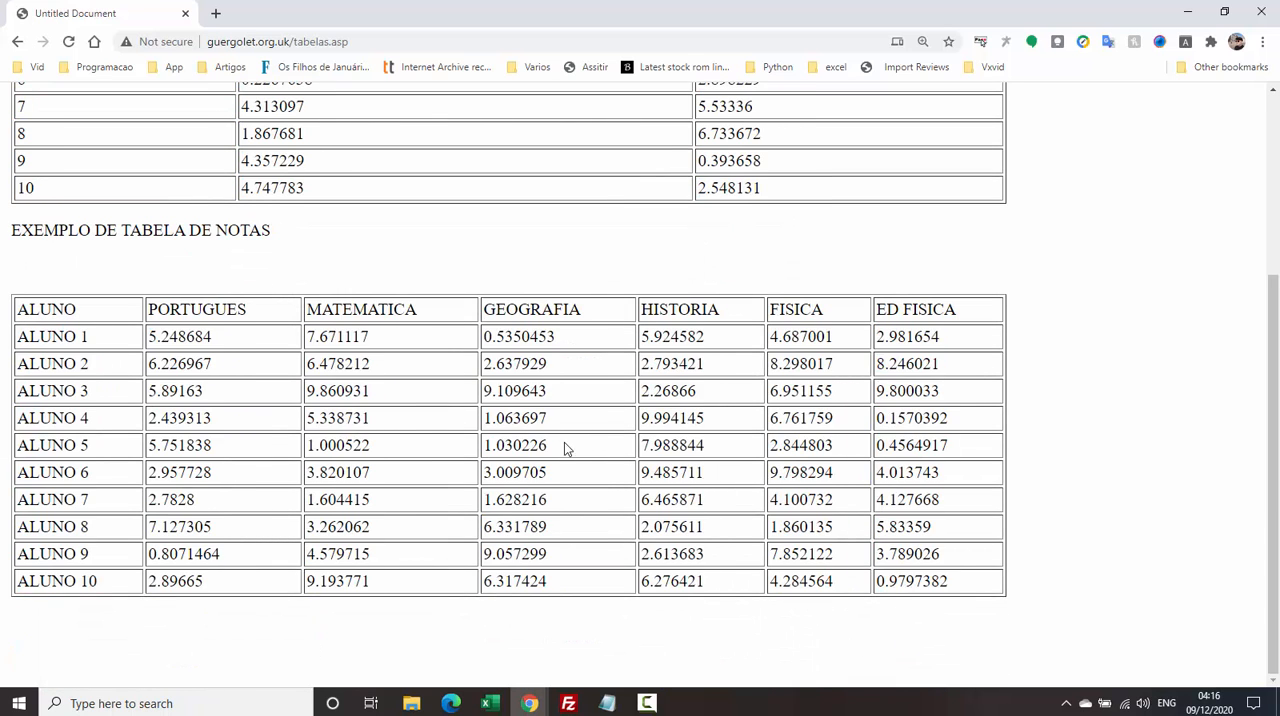
Restore the smaller browser window, preview Table 0 in web and table view in the Navigator, and load it into the workbook.
left_click(1224, 12)
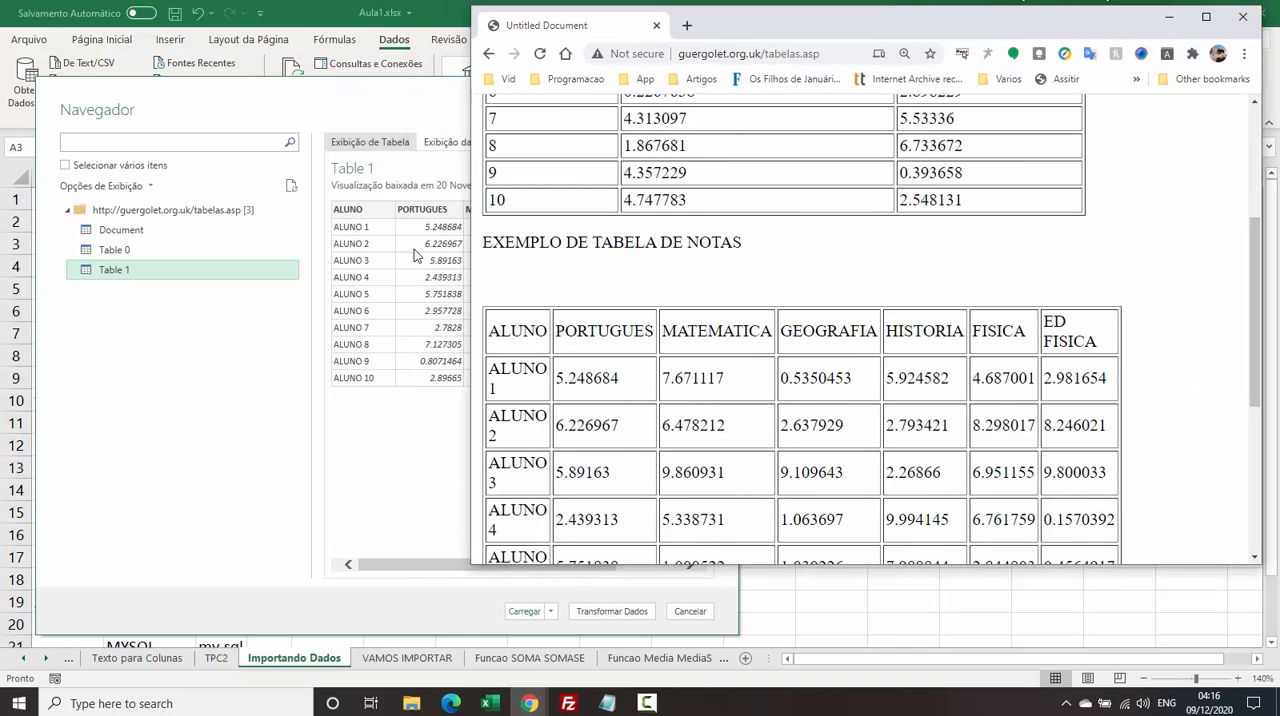
left_click(418, 411)
left_click(110, 251)
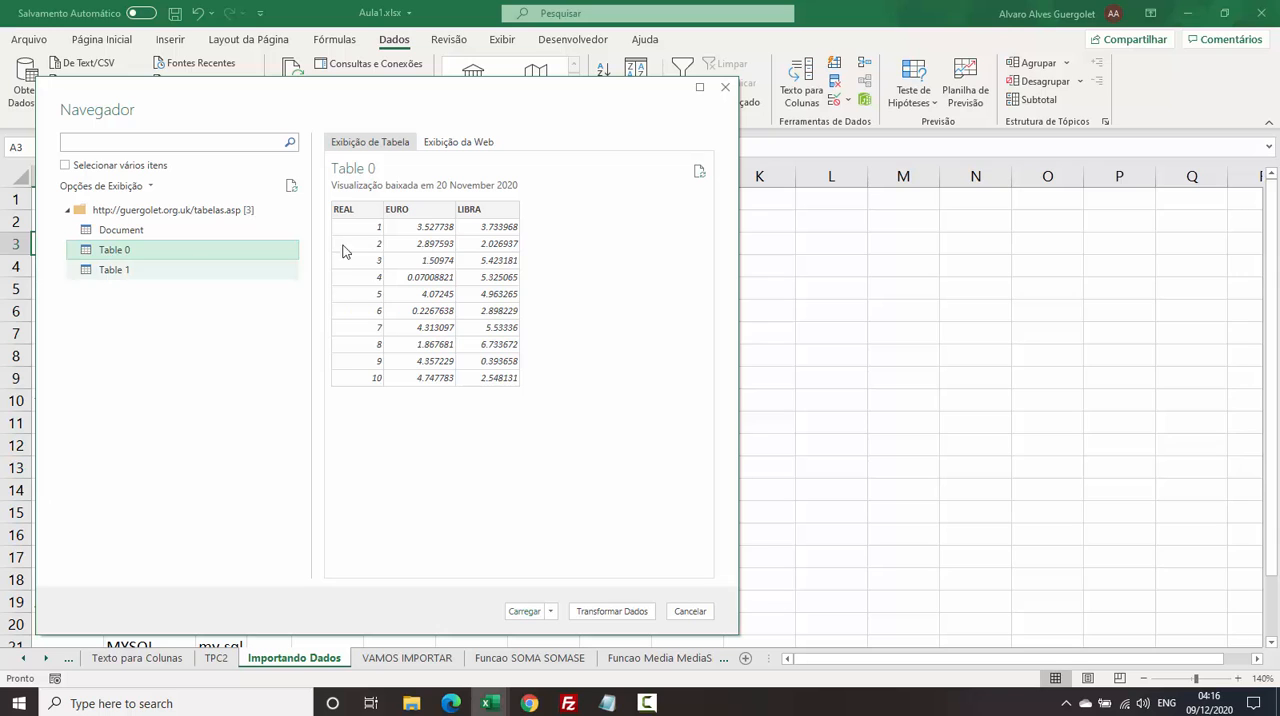
left_click(480, 143)
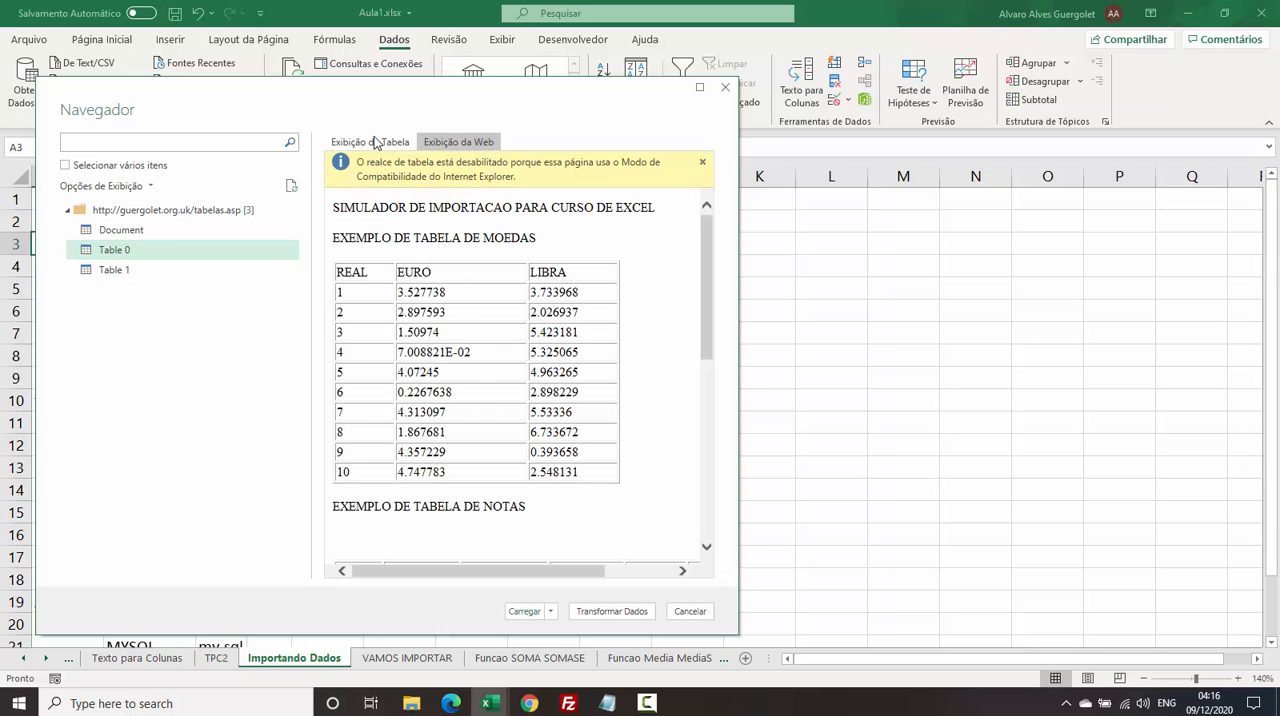
left_click(375, 143)
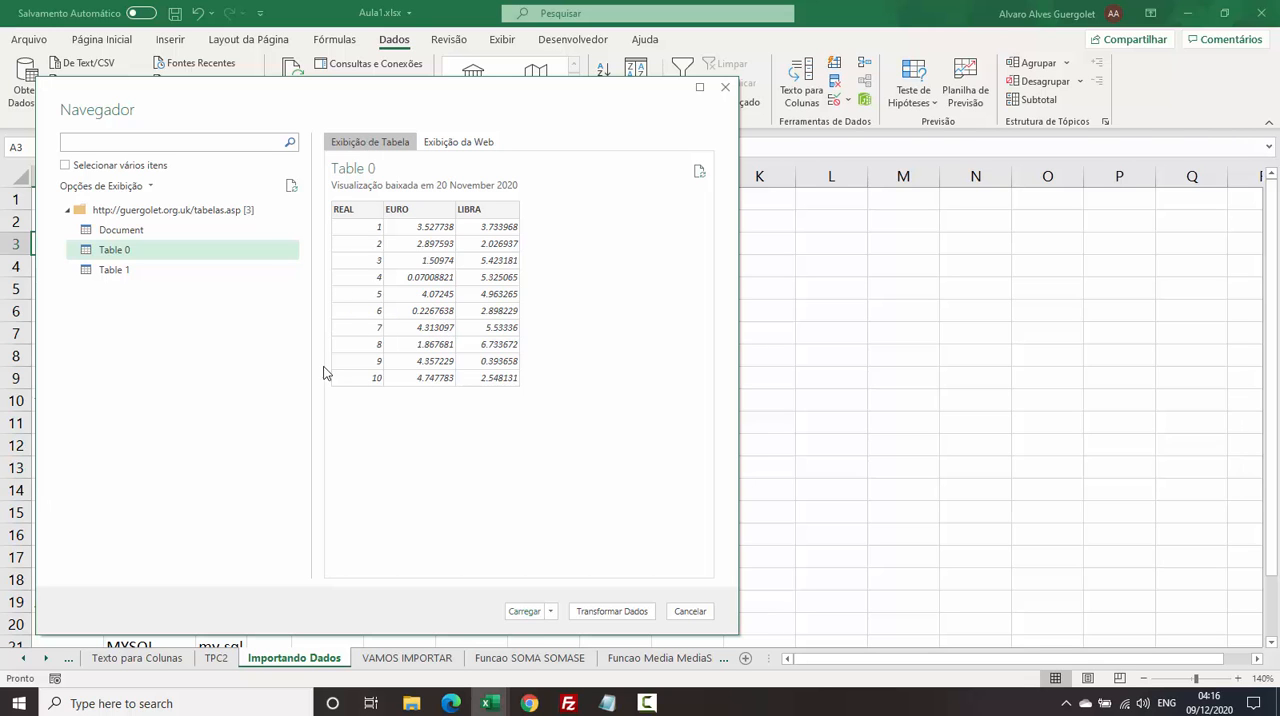
left_click(524, 612)
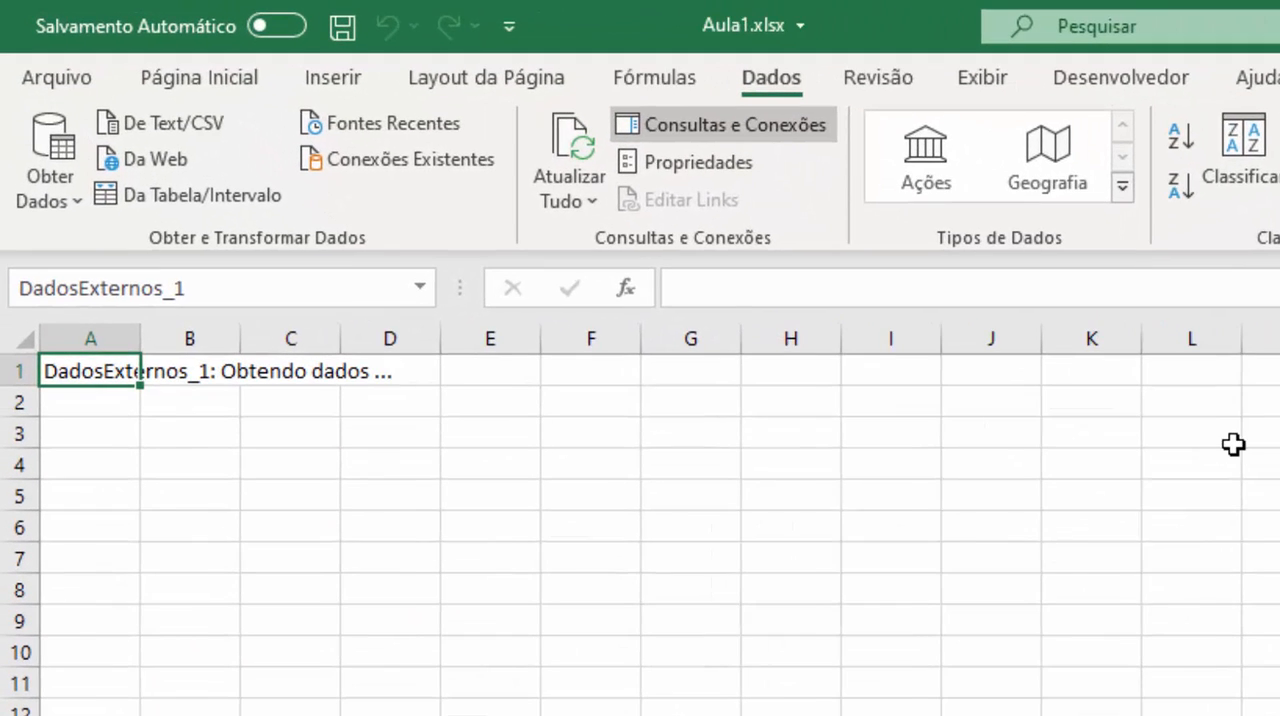
Check the imported REAL, EURO and LIBRA values in the new worksheet table, ending on cell B2.
left_click(145, 403)
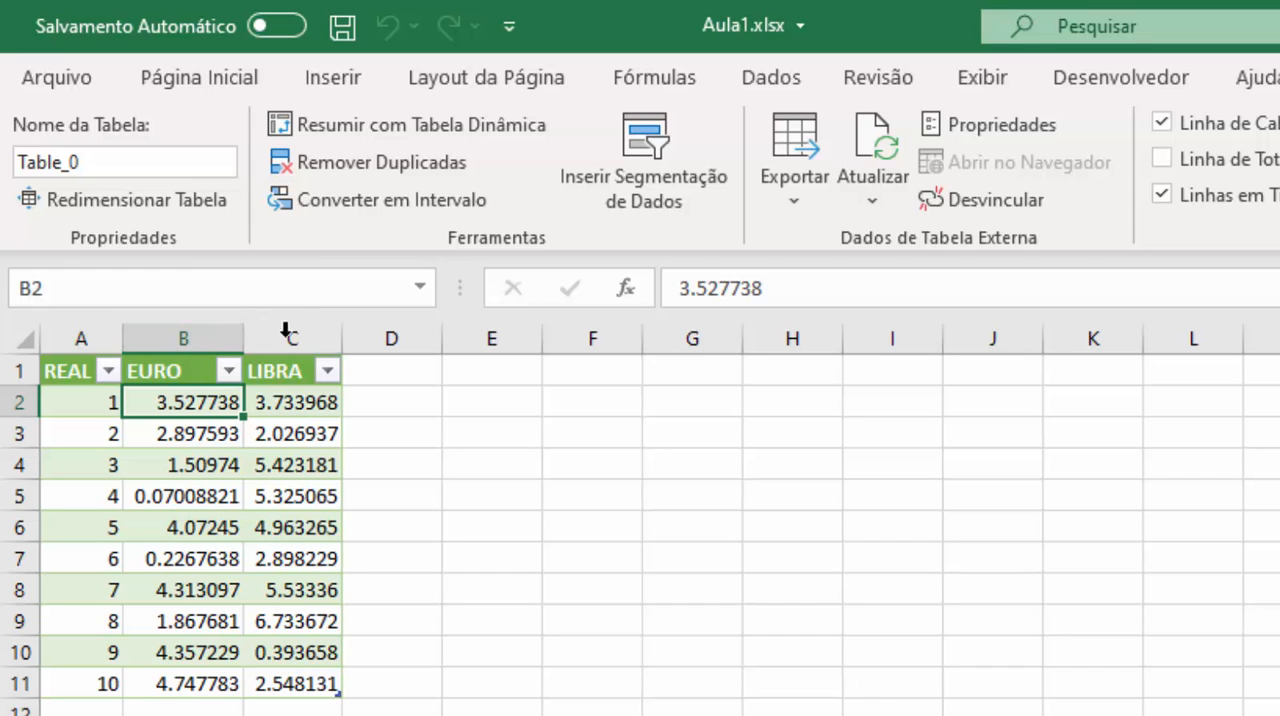
left_click(462, 616)
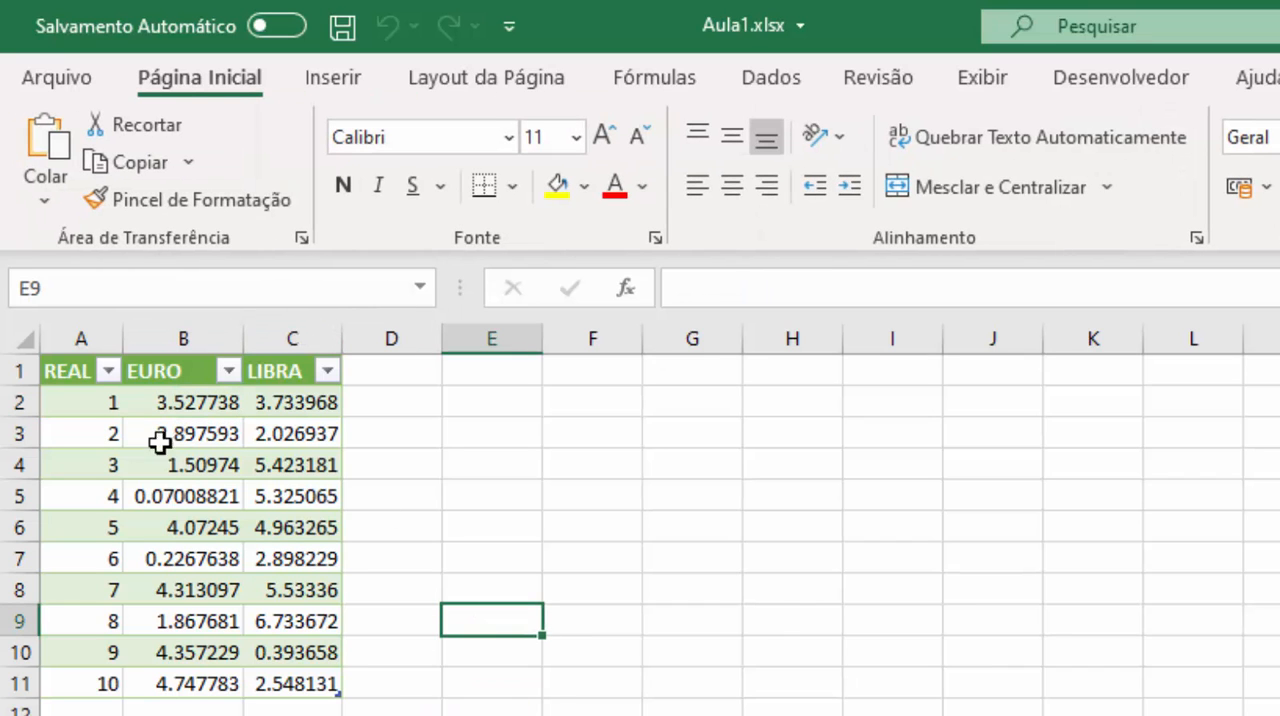
left_click(108, 428)
left_click(420, 428)
left_click(290, 403)
left_click(178, 405)
left_click(106, 405)
left_click(134, 405)
left_click(110, 403)
left_click(250, 400)
left_click(151, 424)
left_click(106, 401)
left_click(157, 400)
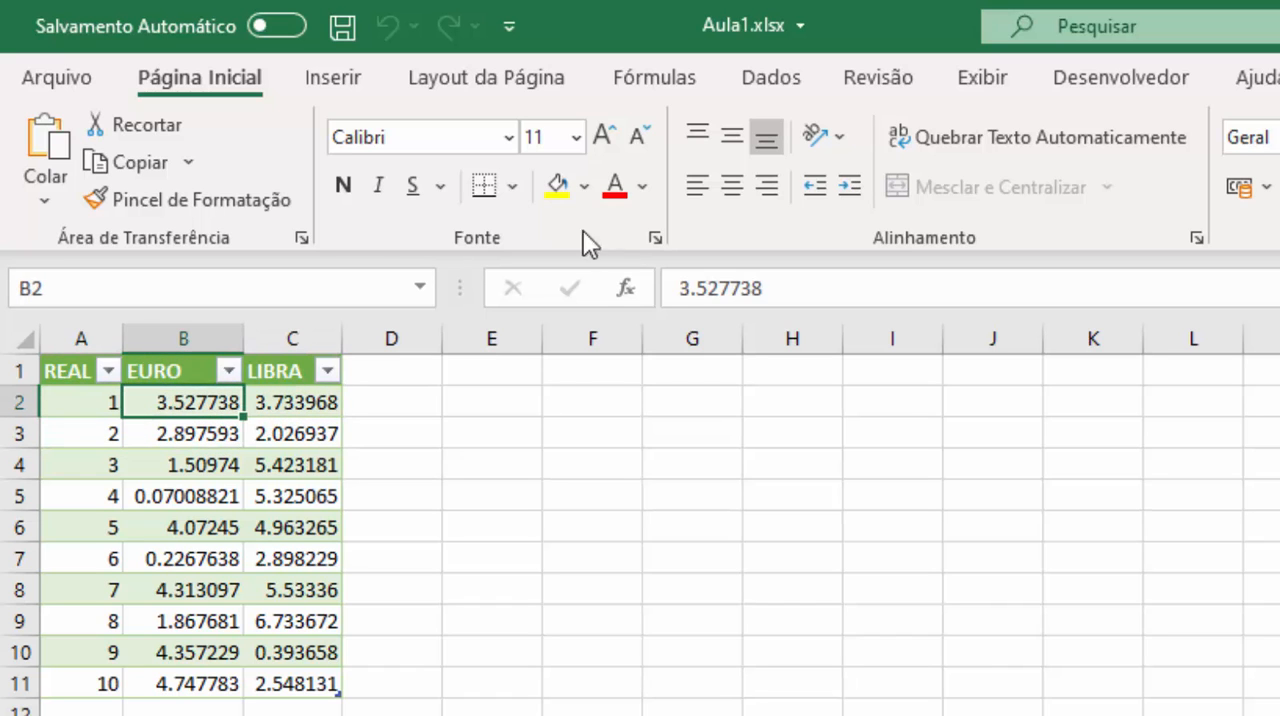
Set the Table 0 query to refresh automatically every 1 minute and accept the external data properties.
left_click(716, 82)
left_click(780, 86)
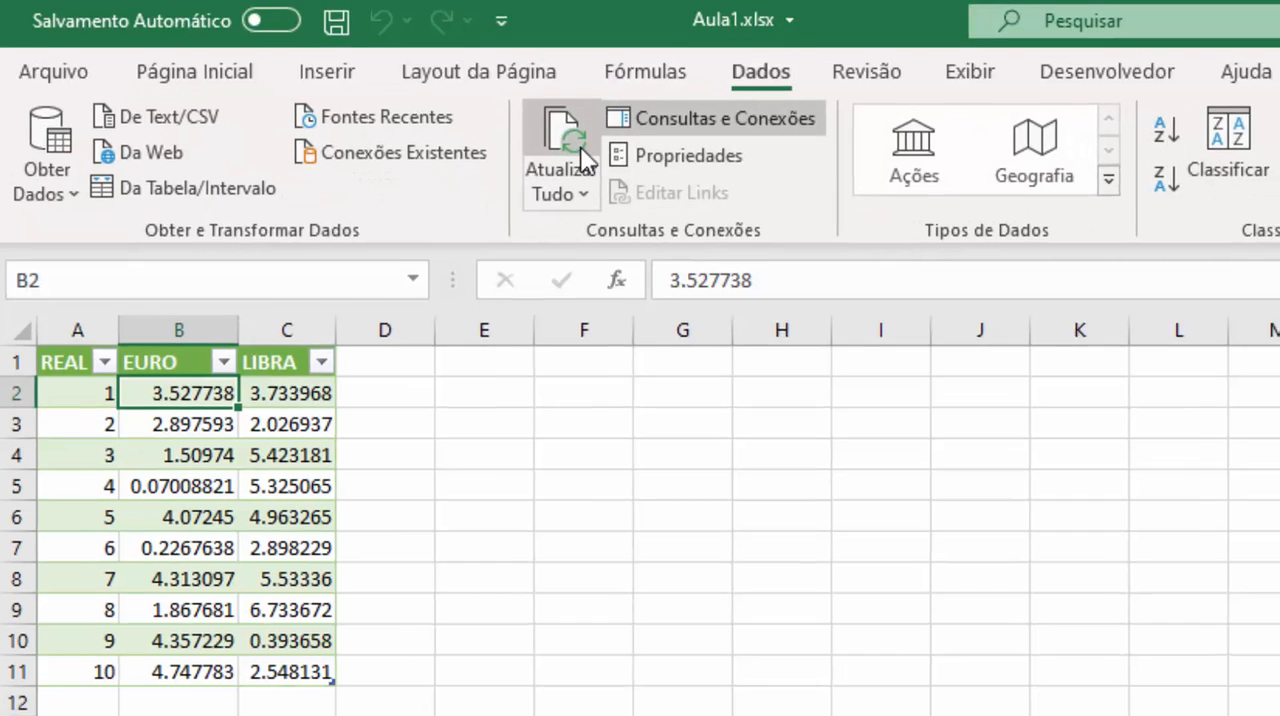
left_click(688, 155)
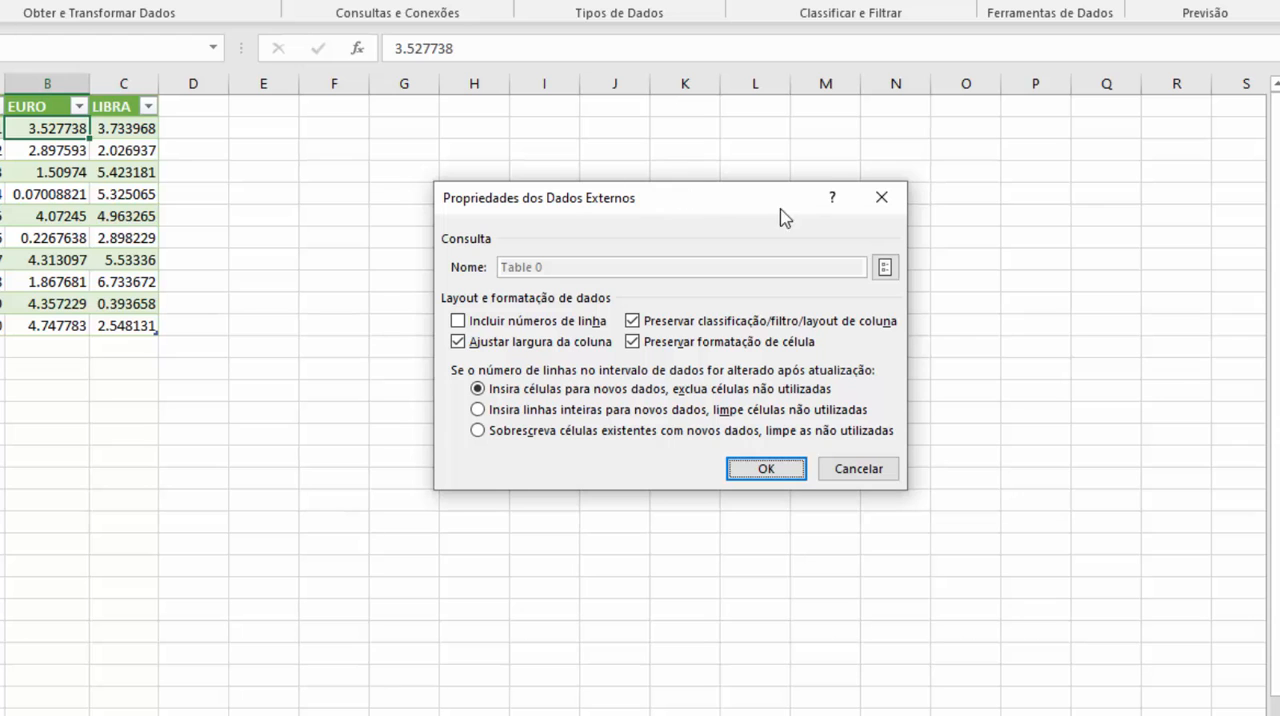
left_click(884, 268)
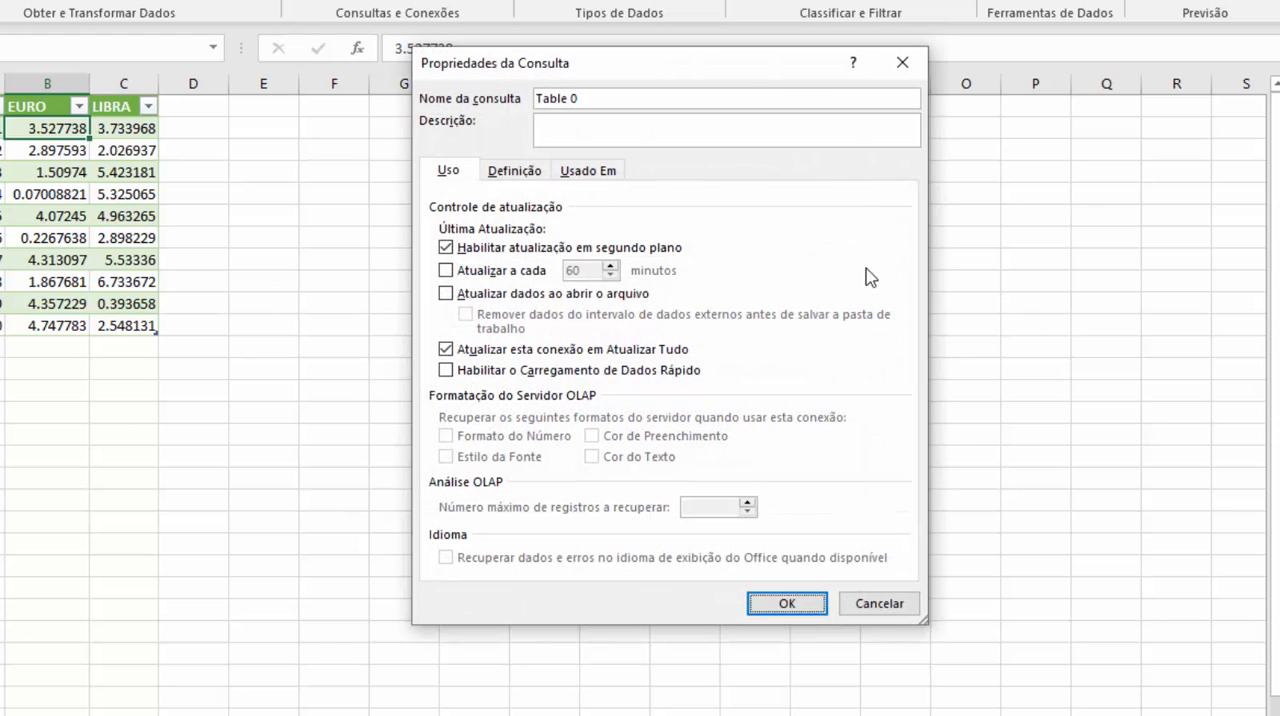
left_click(485, 268)
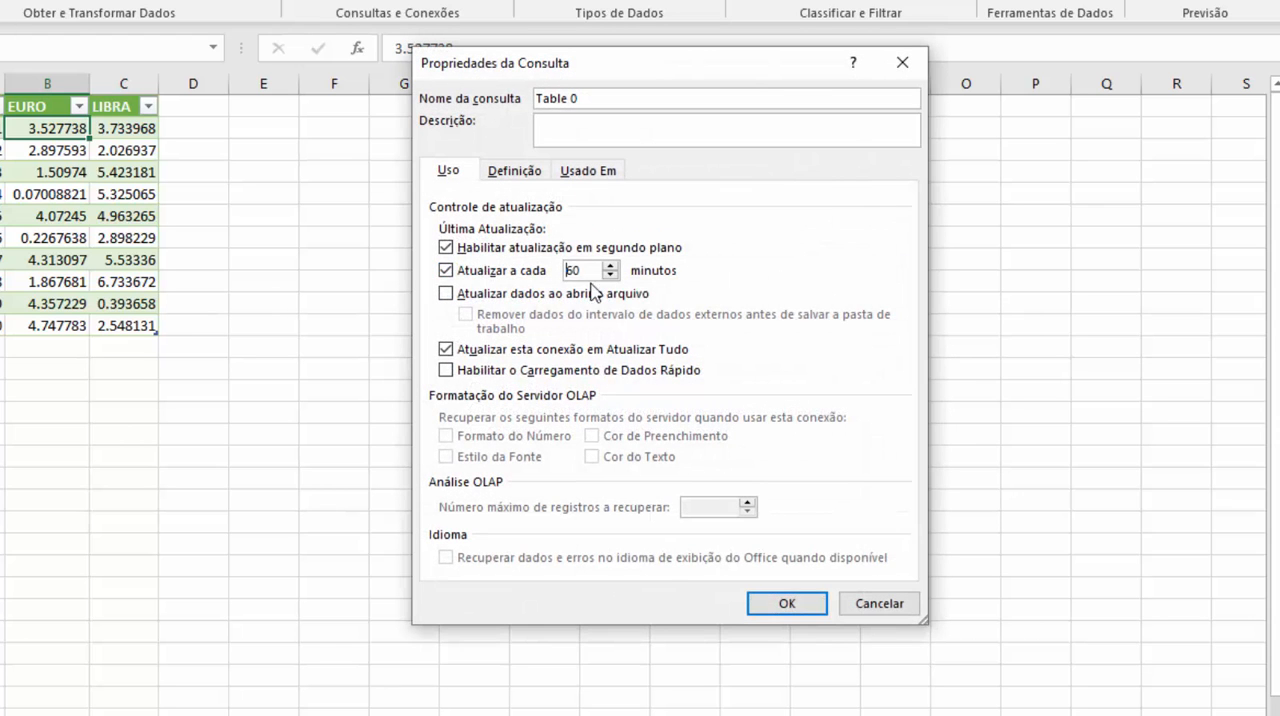
key("Tab")
type("1")
left_click(786, 603)
left_click(758, 473)
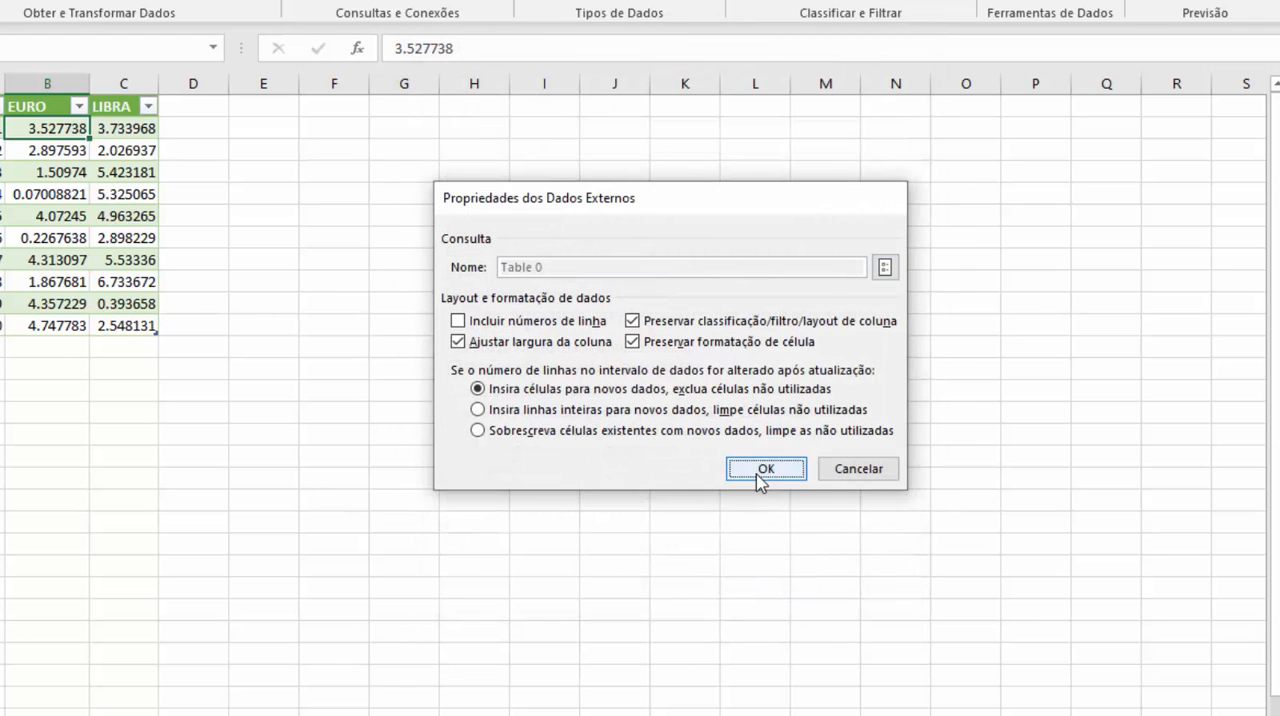
Review individual rows of the imported currency table and its whole data range A2:C11.
left_click(304, 246)
left_click(1, 195)
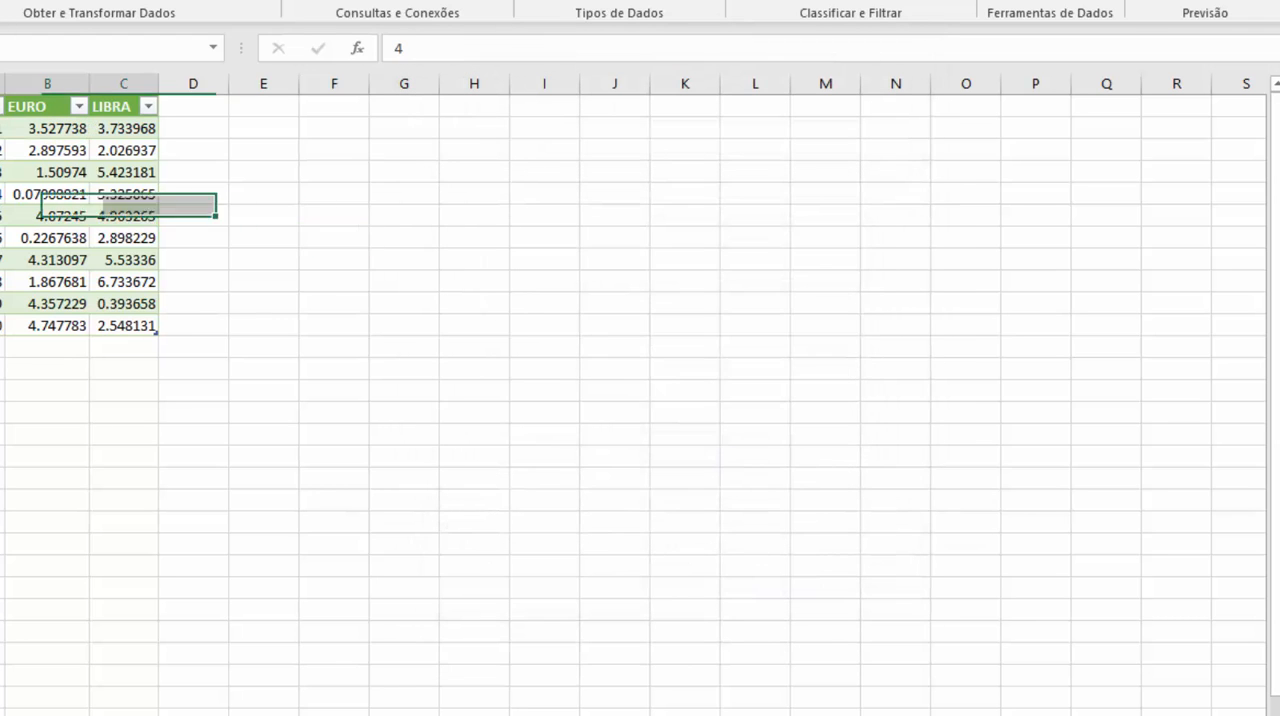
left_click(10, 128)
left_click(61, 127)
left_click(103, 127)
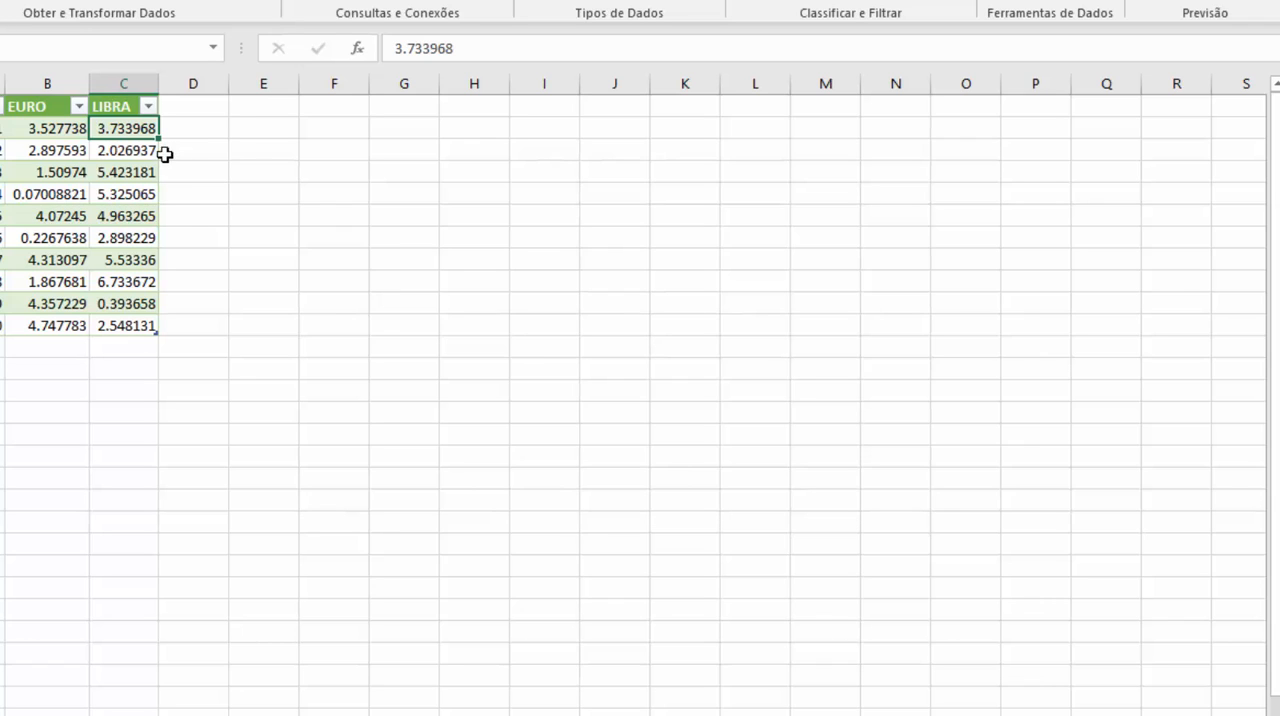
left_click(95, 192)
left_click(35, 177)
left_click(2, 128)
left_click_drag(50, 128, 100, 131)
left_click(86, 198)
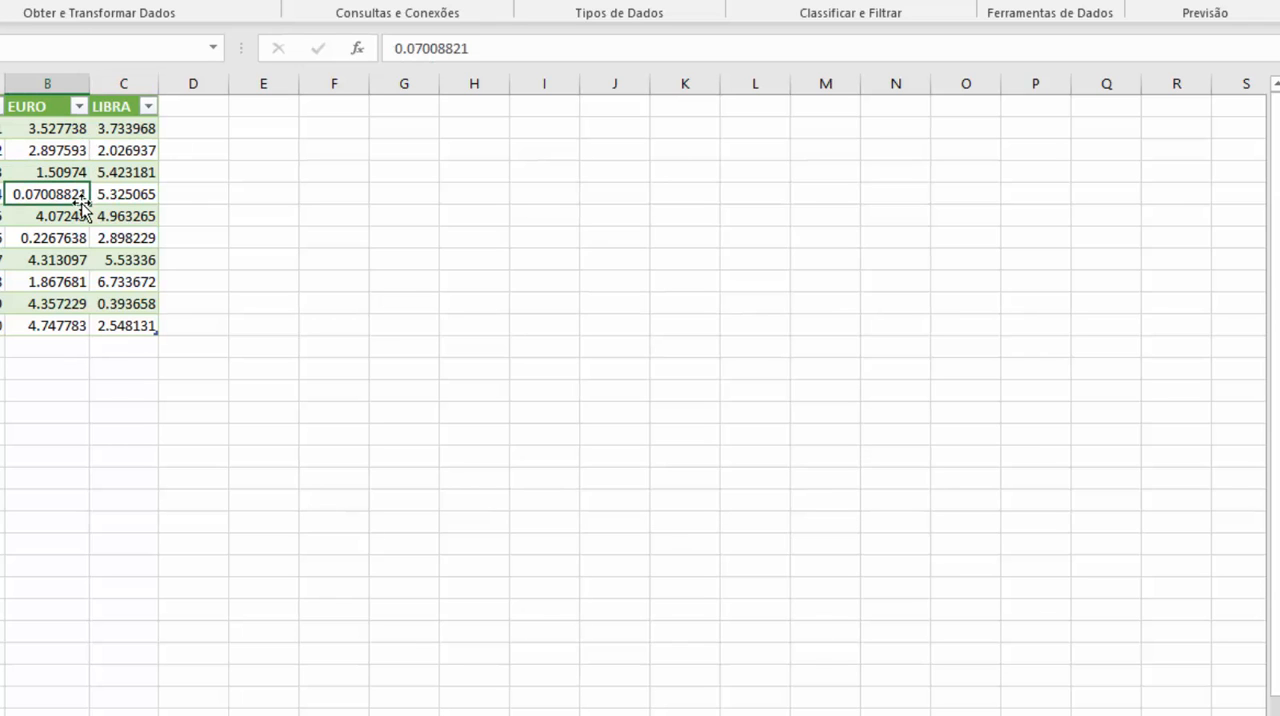
left_click(173, 172)
left_click(284, 124)
left_click(277, 109)
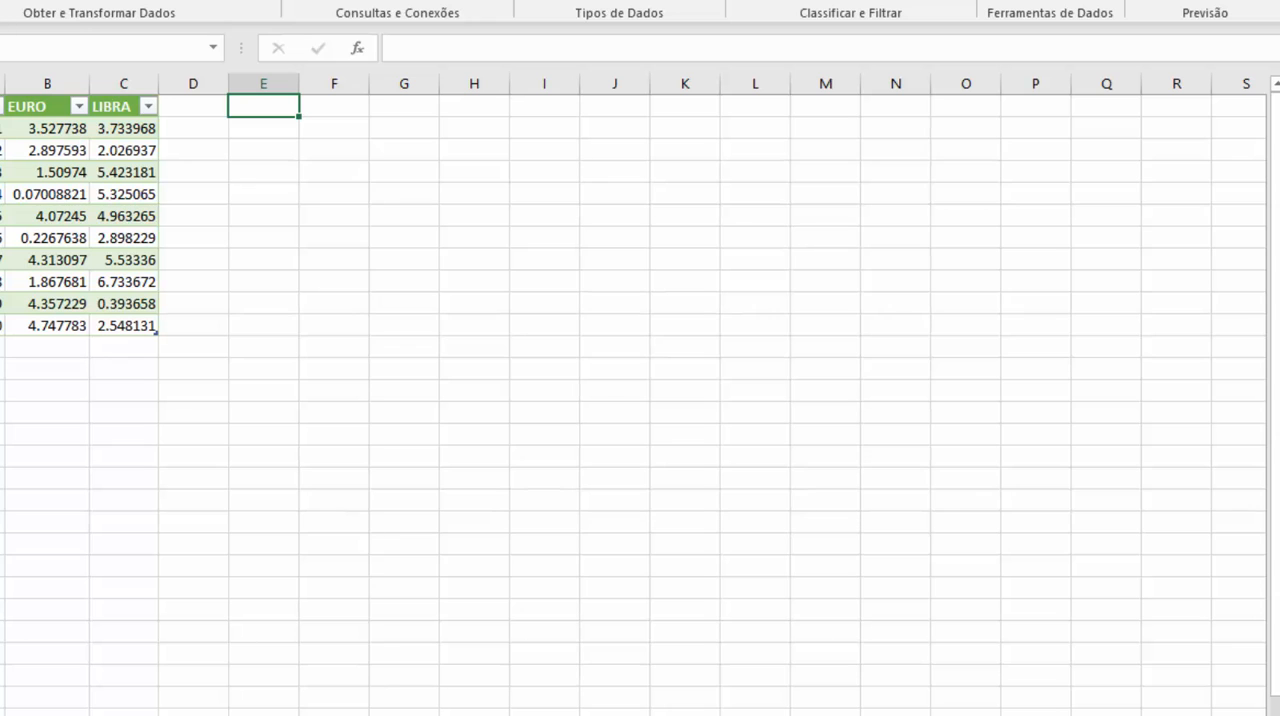
left_click_drag(3, 128, 133, 317)
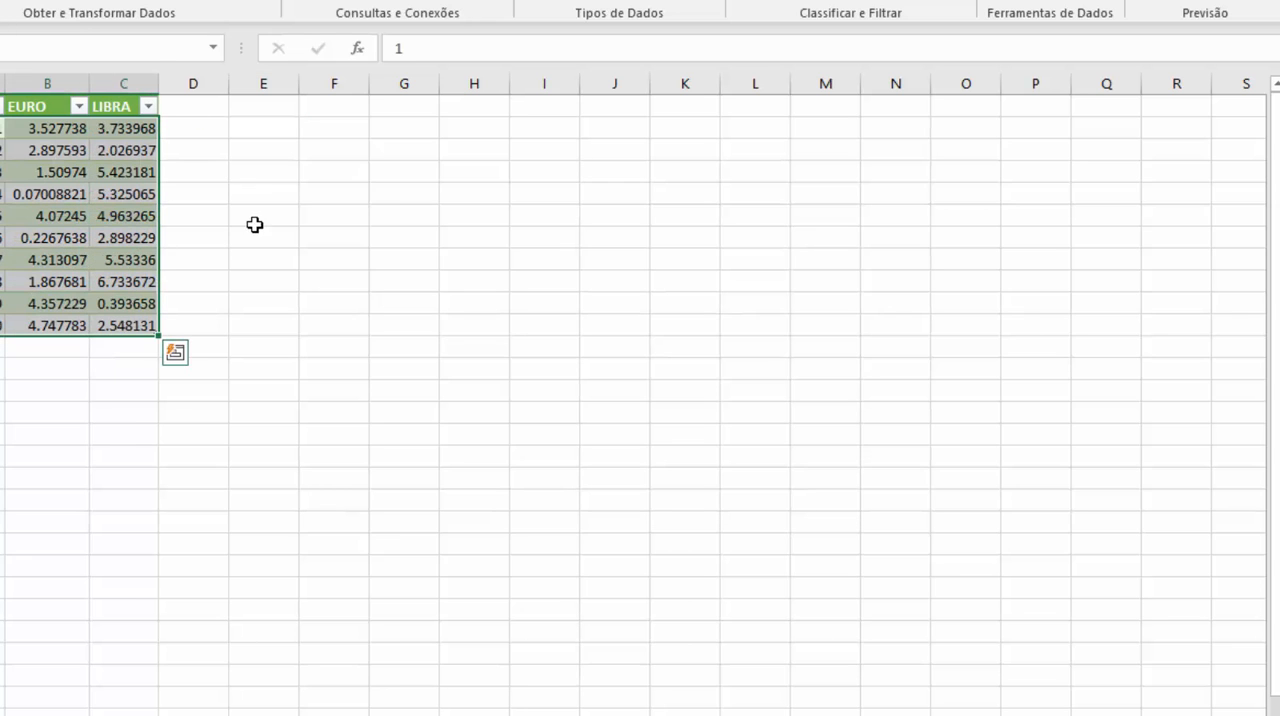
left_click(255, 218)
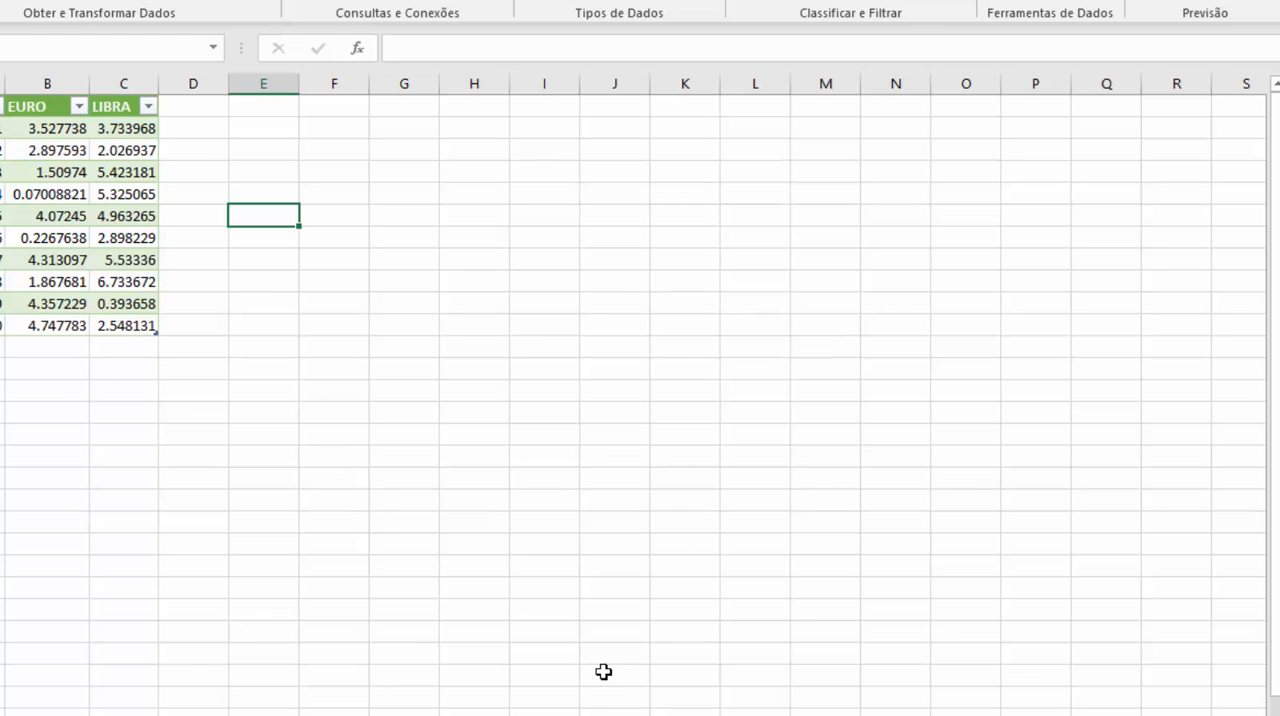
Switch to the tabelas.asp page in Chrome and highlight its REAL 1 currency row to compare with the imported table.
left_click(700, 686)
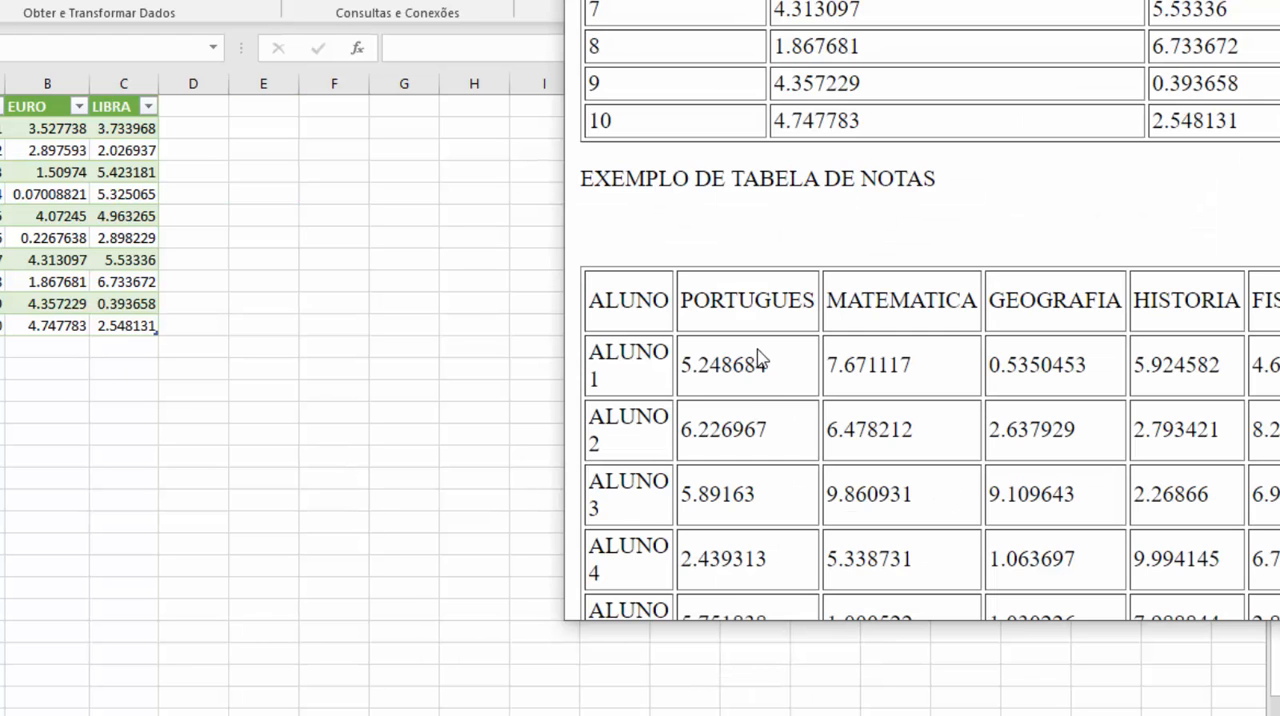
scroll(755, 350, "up", 4)
left_click_drag(590, 165, 1252, 169)
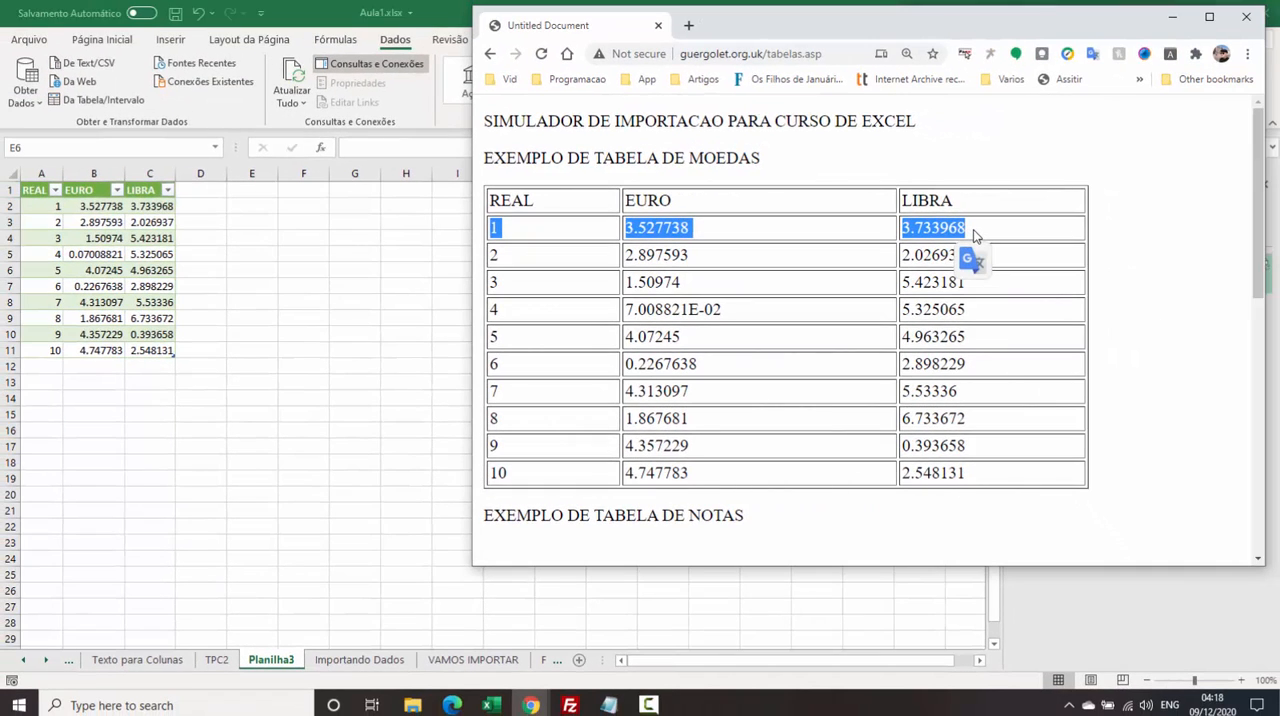
Look through the currency and grades tables on tabelas.asp, and compare them with the imported range A2:C11 in Excel.
left_click(765, 261)
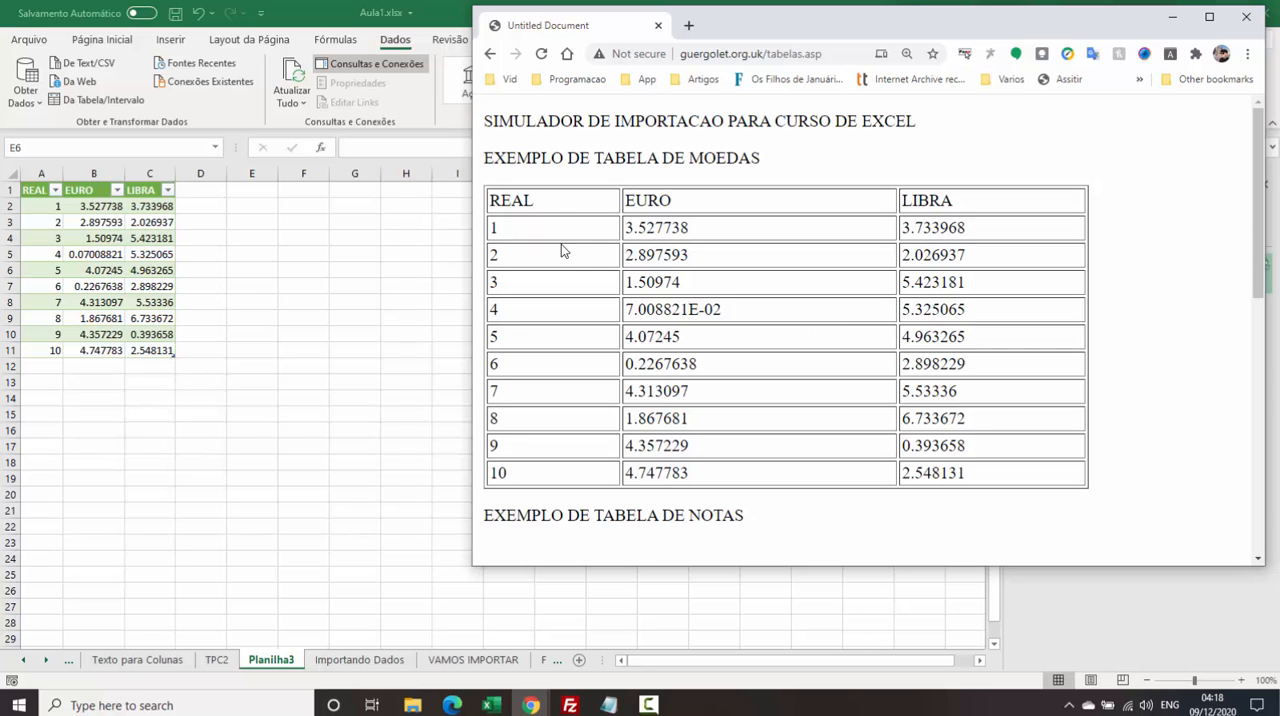
scroll(551, 207, "down", 7)
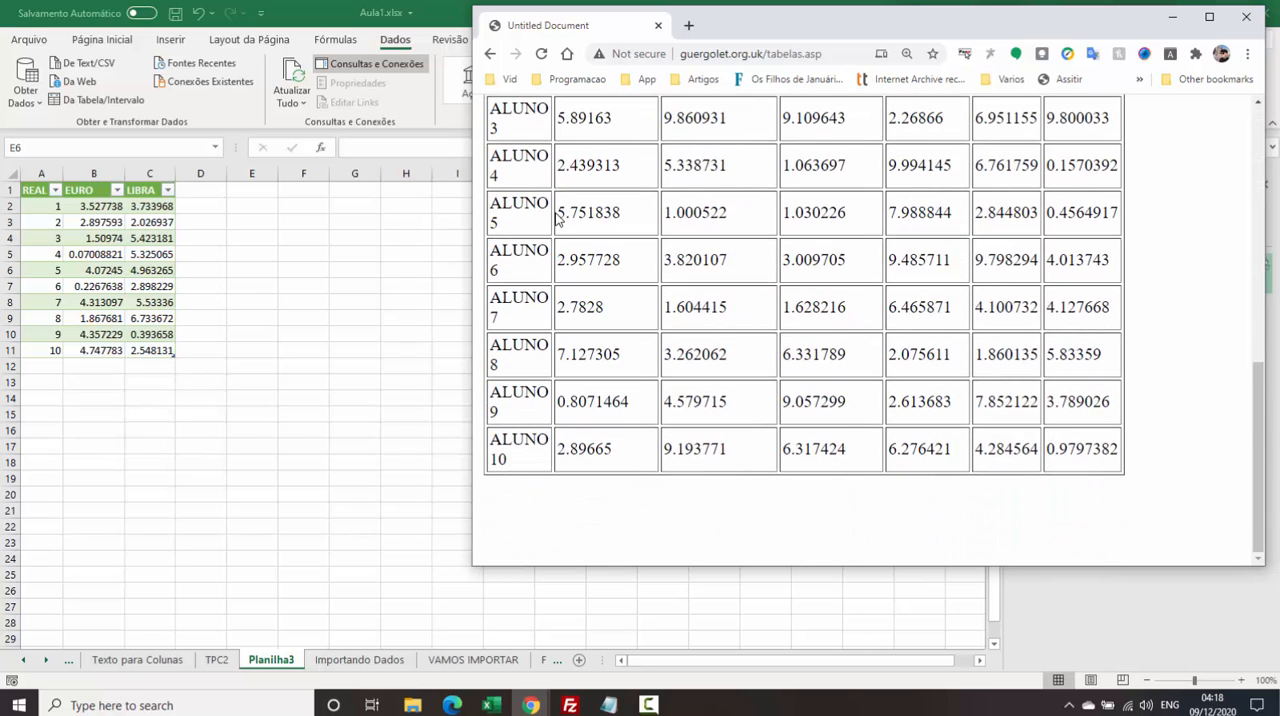
scroll(557, 218, "up", 7)
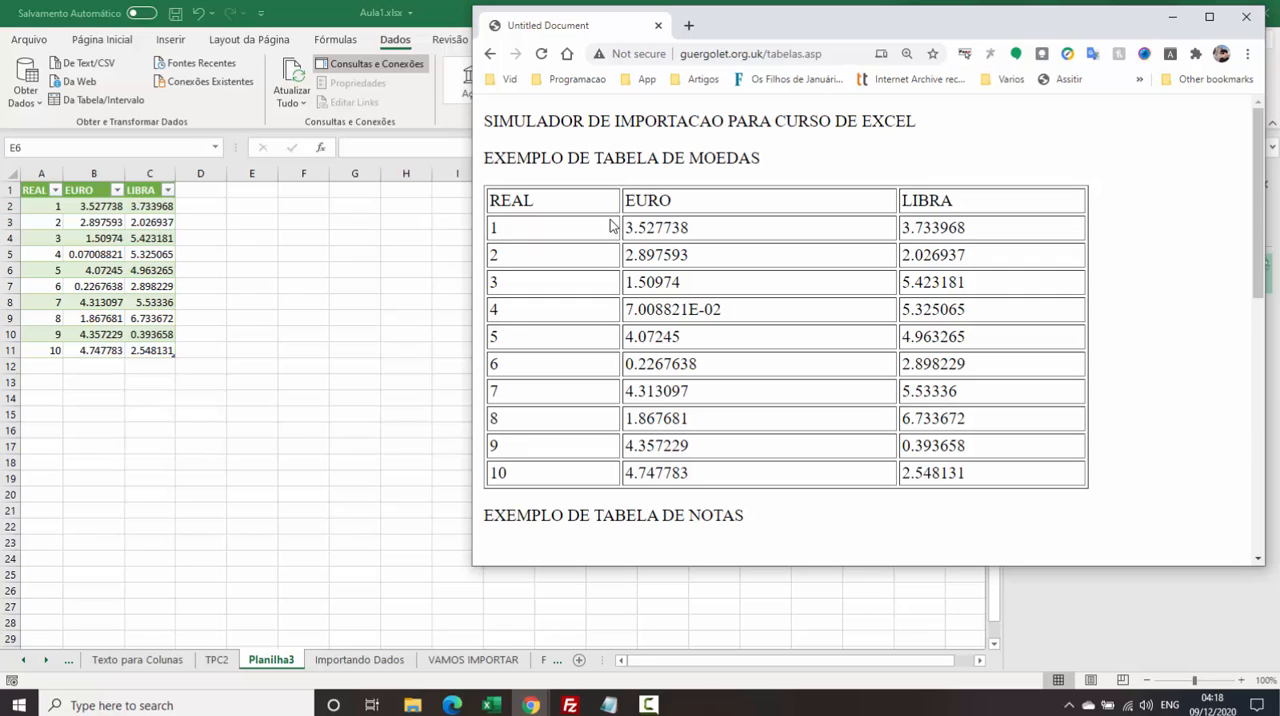
left_click(138, 320)
left_click_drag(40, 206, 142, 344)
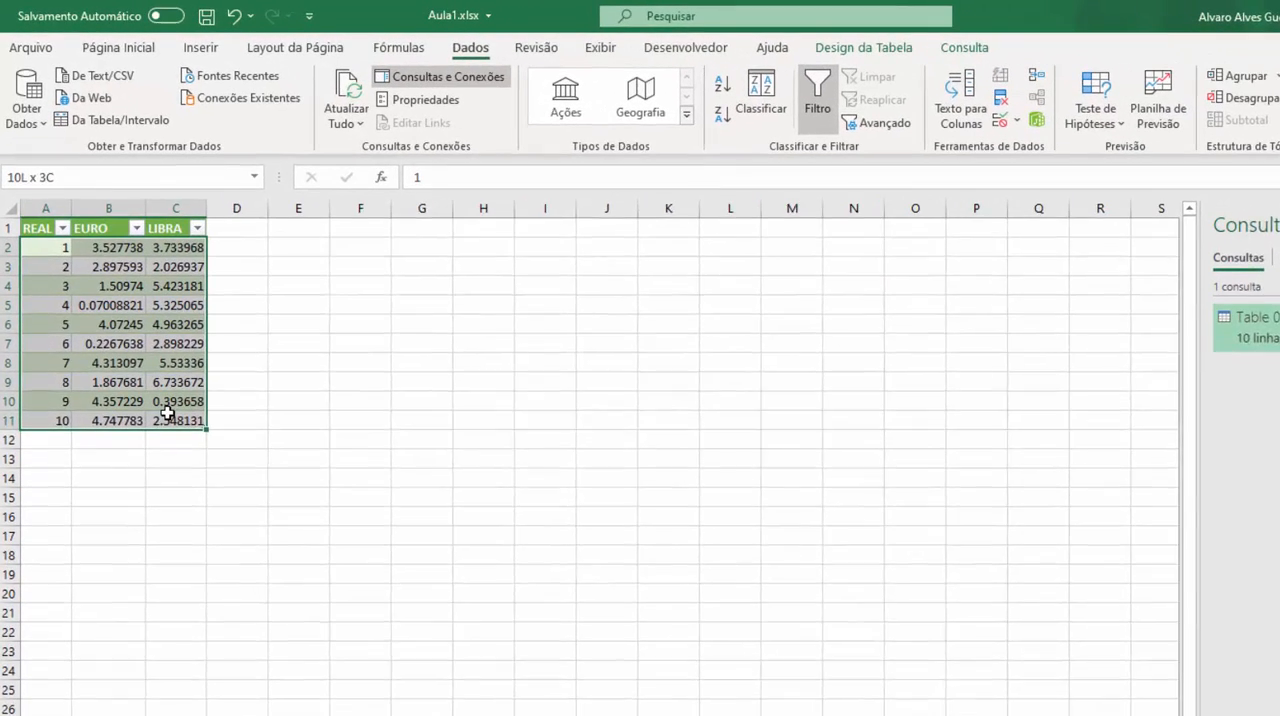
Enter the label EURO in cell F2, beside the imported currency table.
left_click(358, 305)
left_click_drag(356, 255, 418, 254)
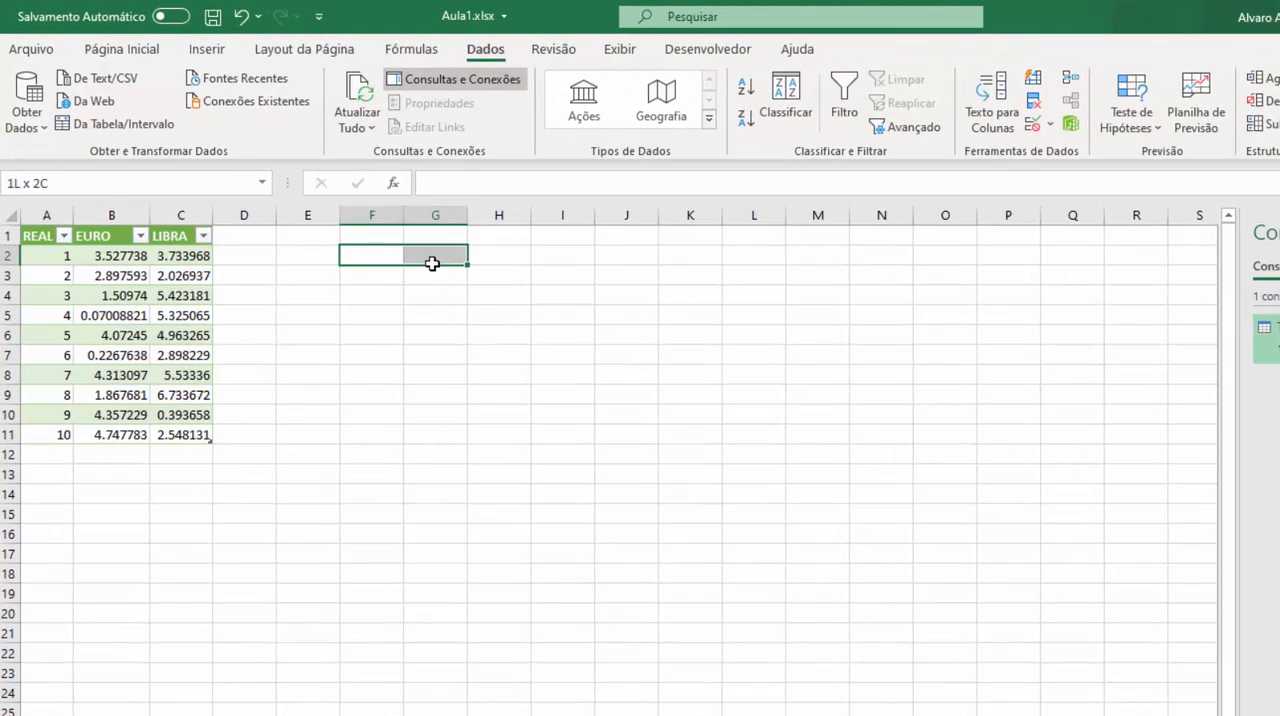
left_click(371, 453)
left_click(281, 352)
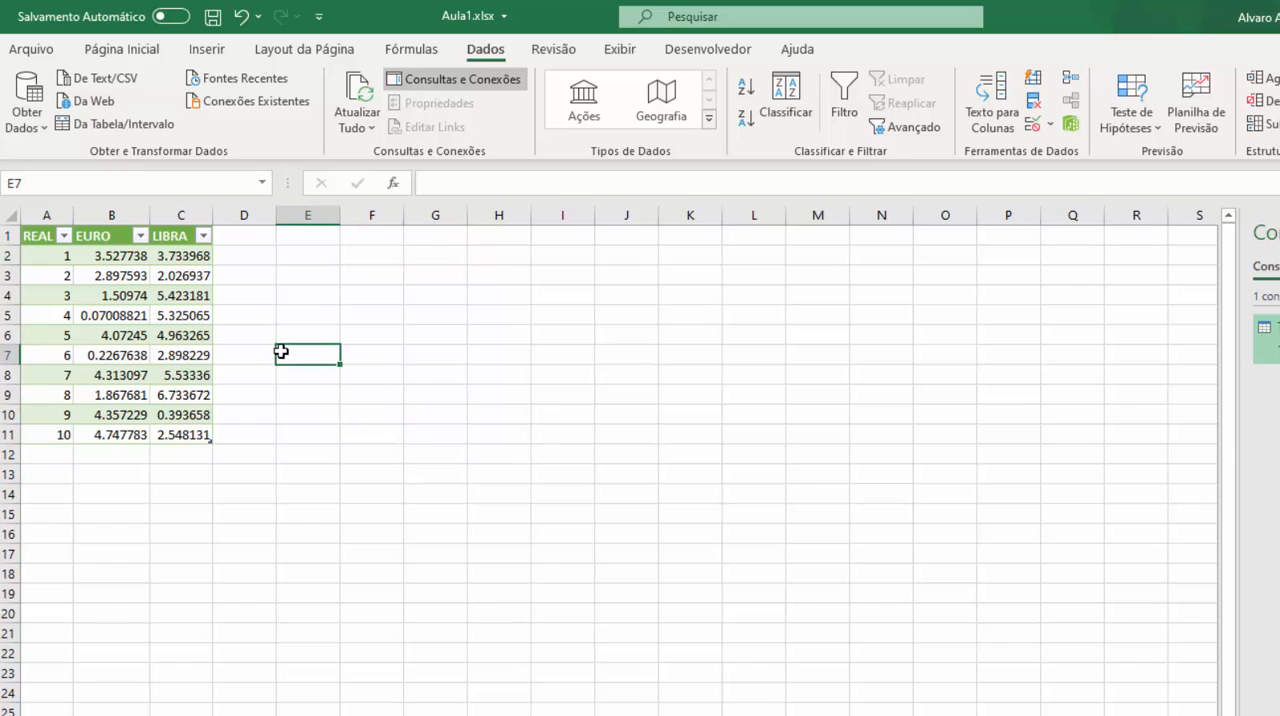
left_click(344, 260)
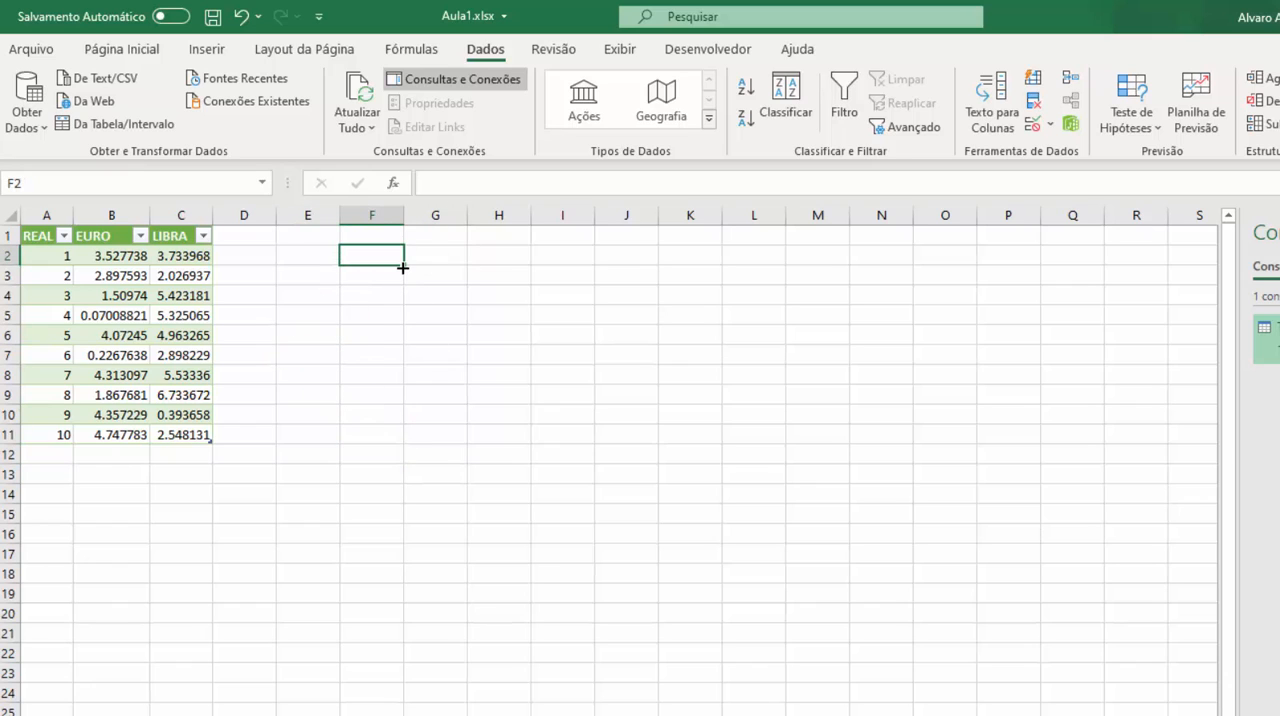
type("EURO")
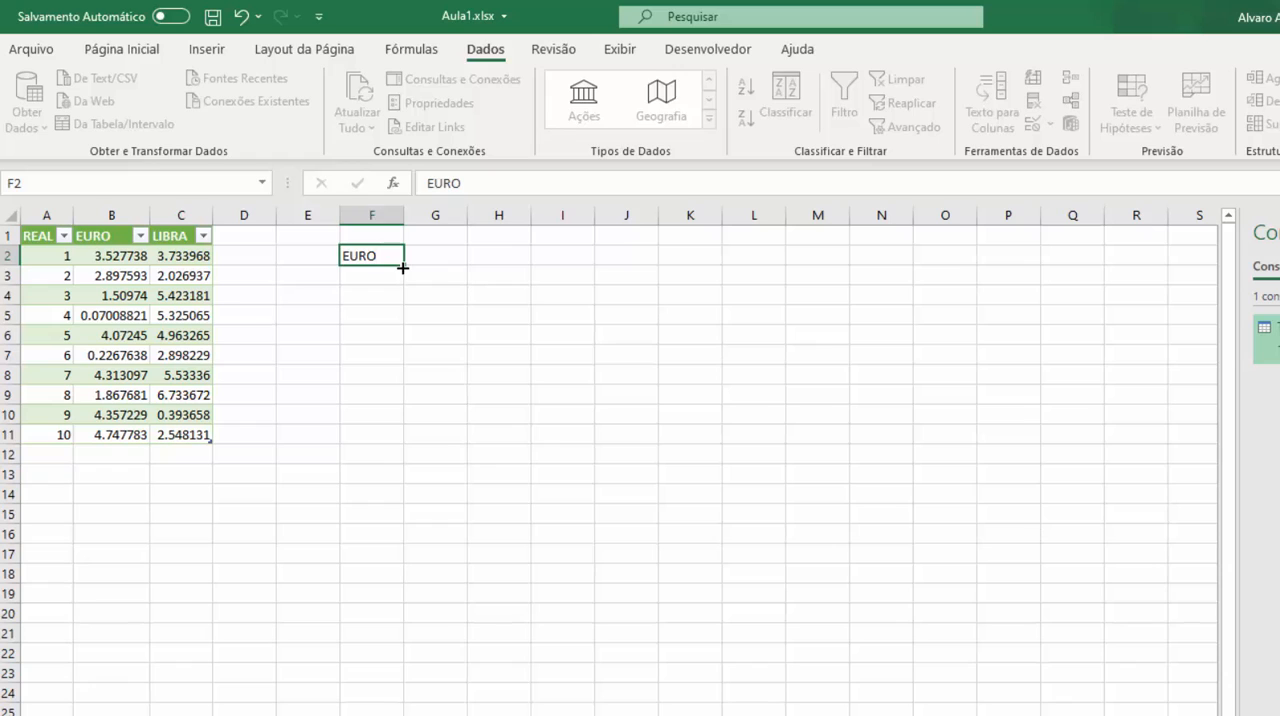
key("Tab")
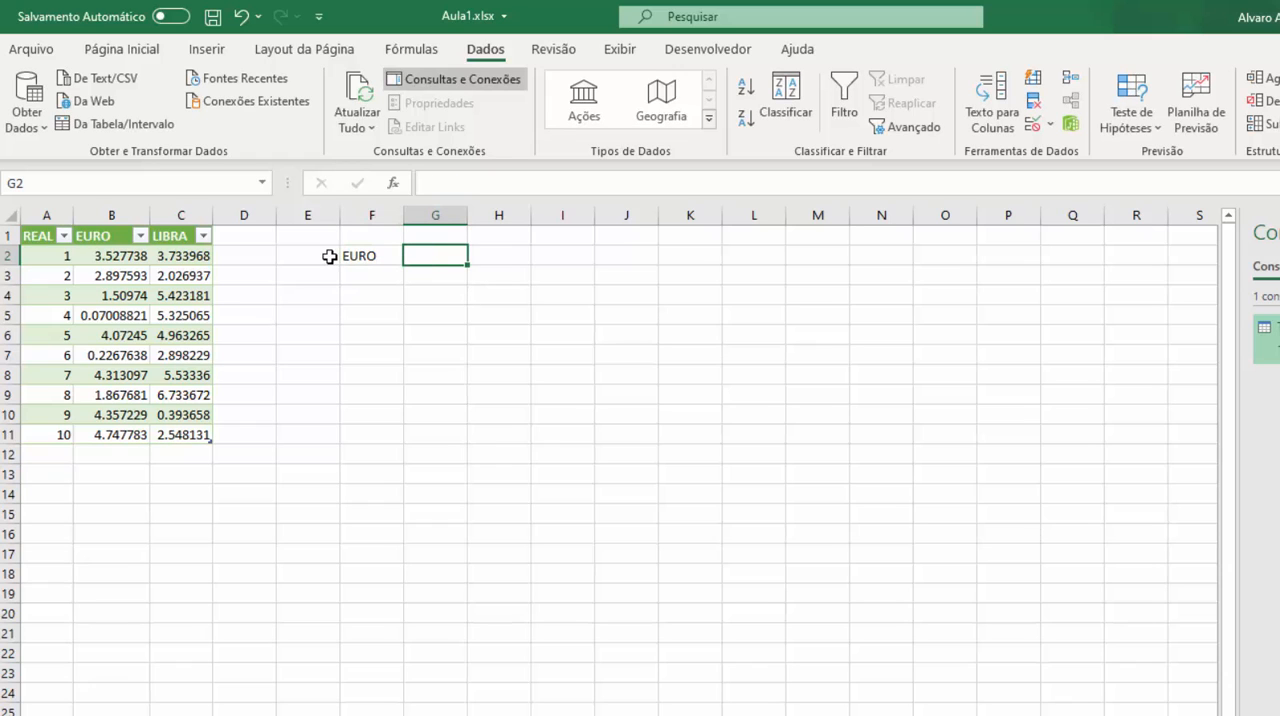
Link cell G2 to the imported EURO value in cell B2 with a formula.
left_click(360, 257)
left_click(423, 257)
type("=")
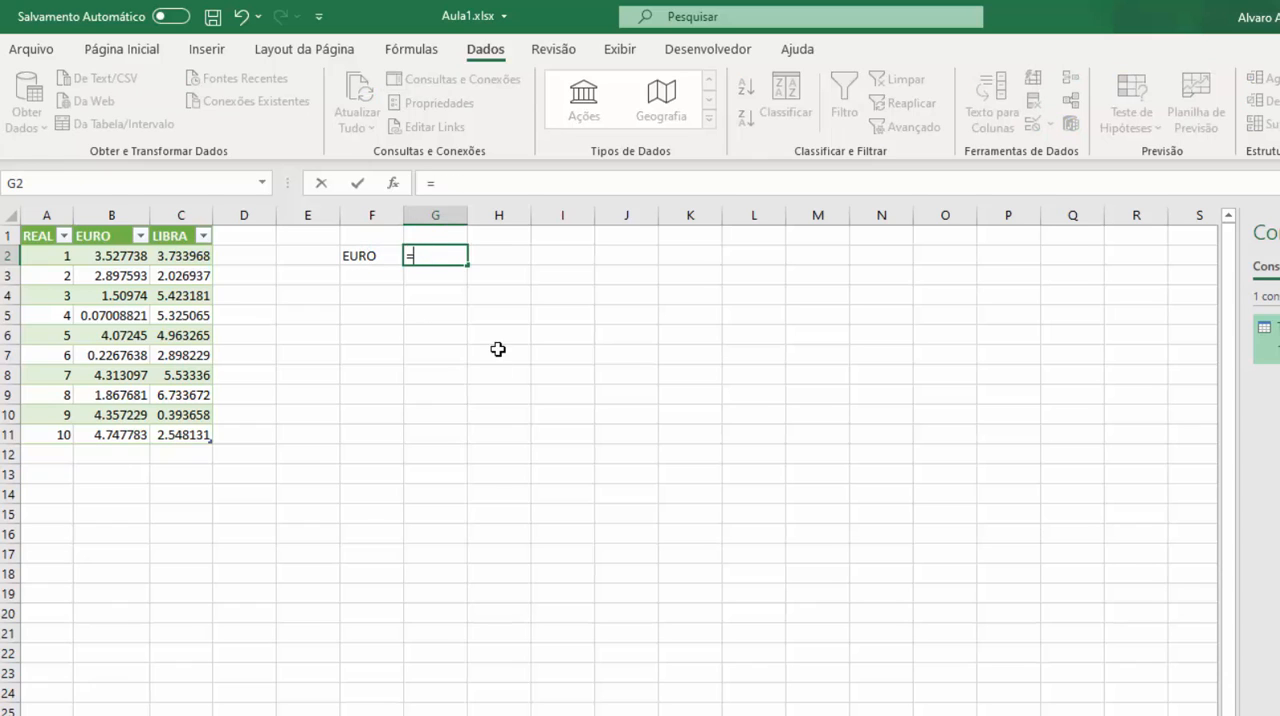
left_click(117, 255)
key("Return")
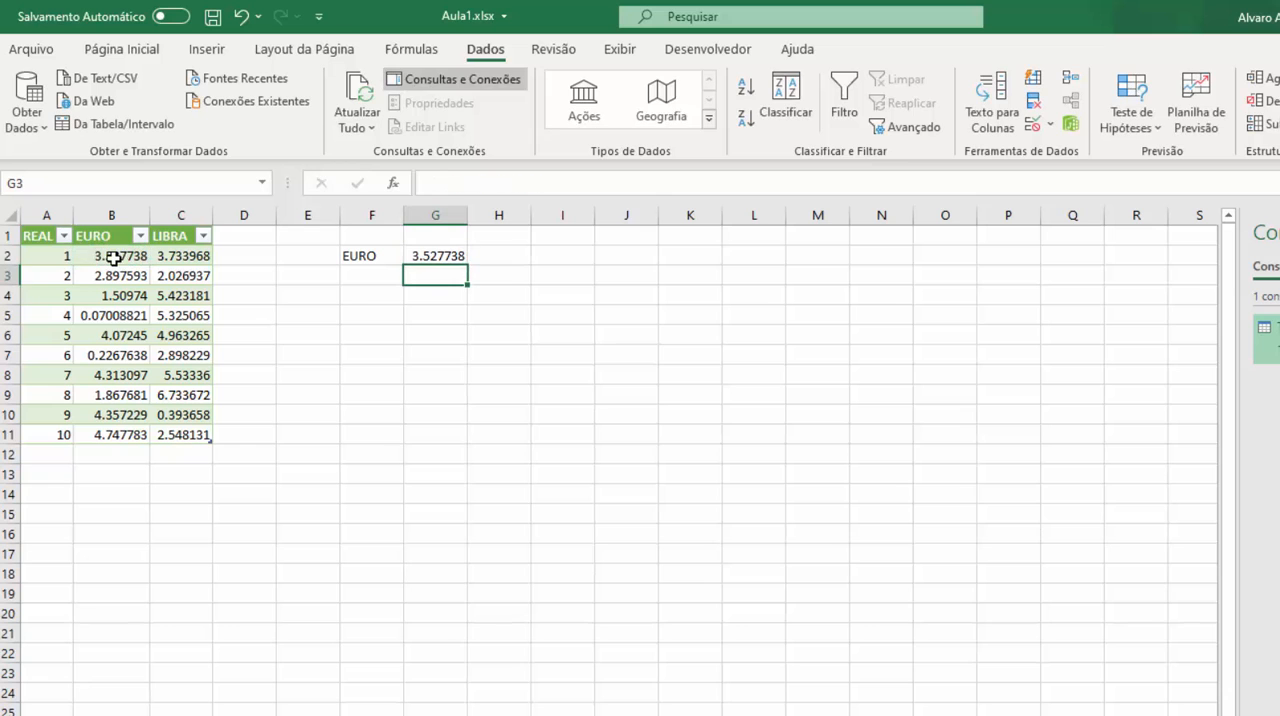
Hide columns A to C containing the imported currency table, and check the formula in cell G2.
left_click(184, 214)
left_click_drag(187, 214, 40, 214)
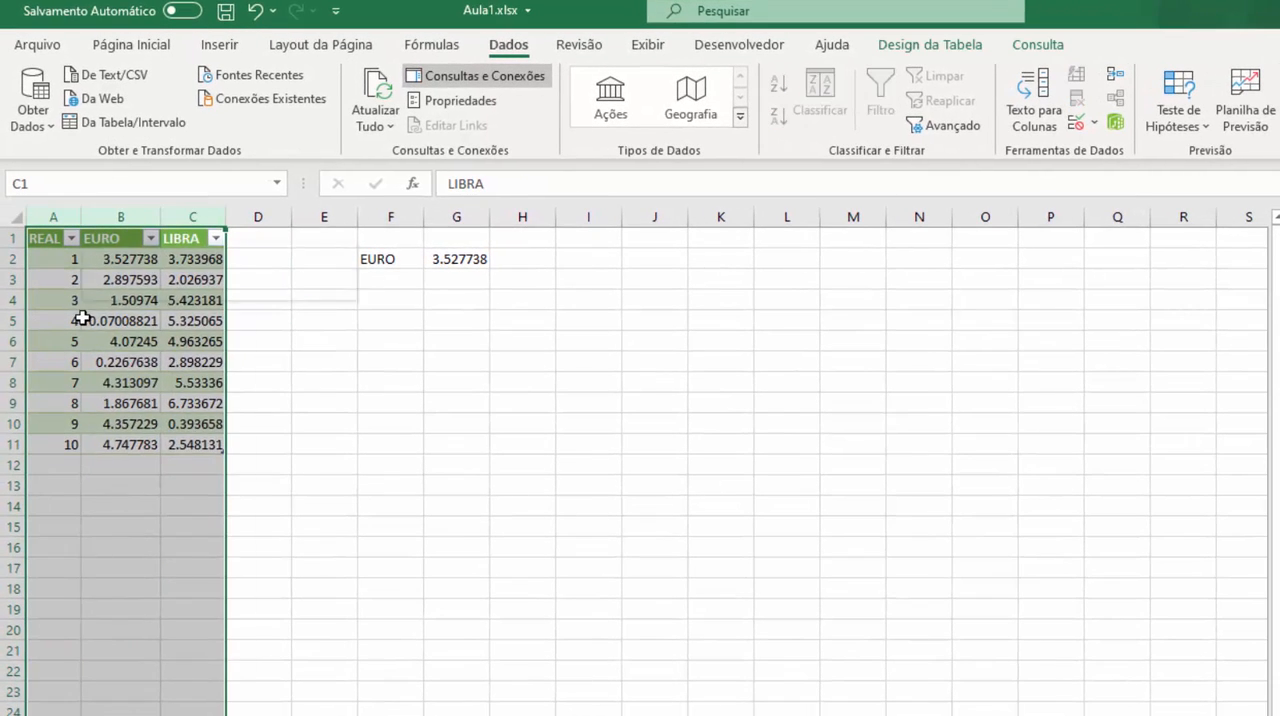
right_click(78, 308)
left_click(150, 633)
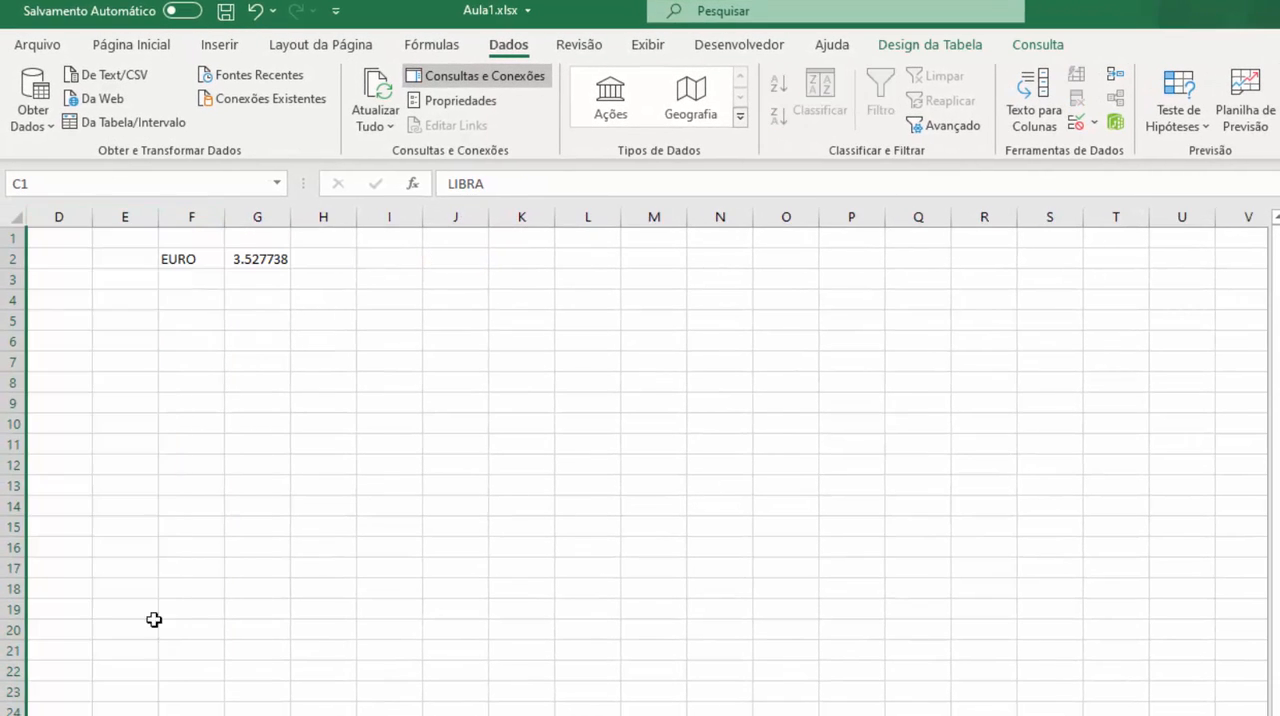
left_click(340, 378)
left_click(266, 258)
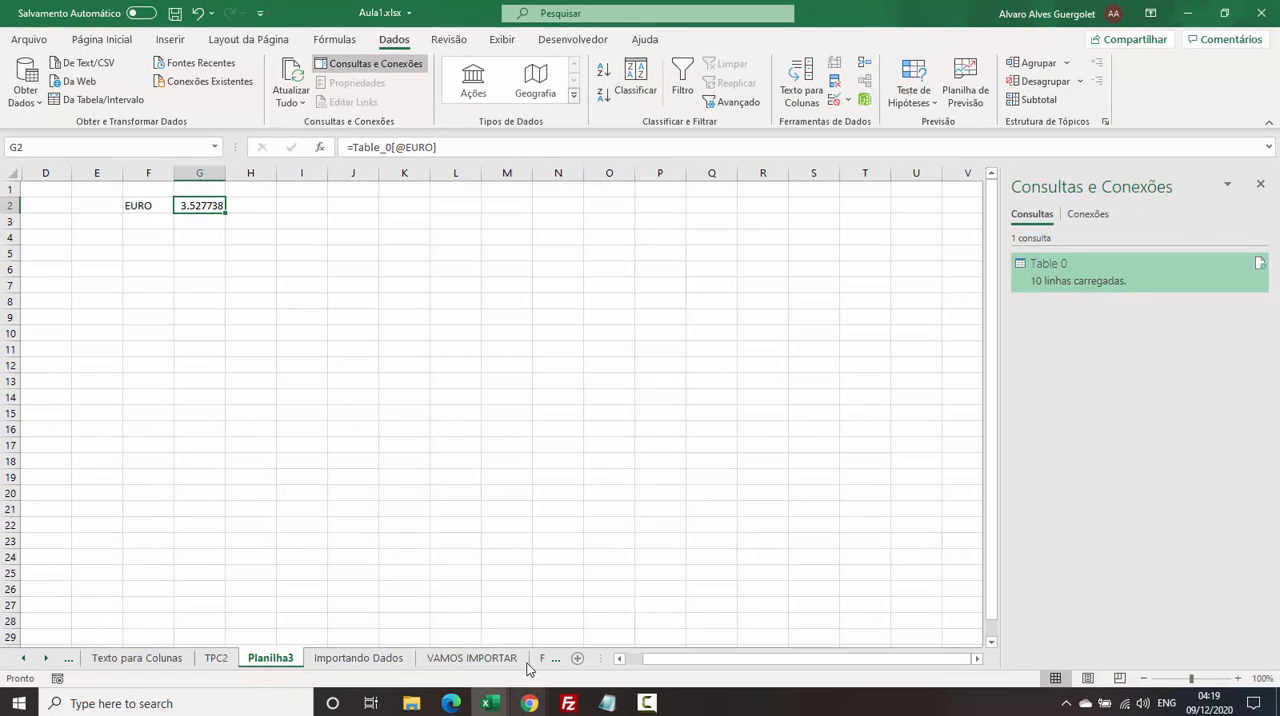
left_click(372, 412)
left_click(290, 104)
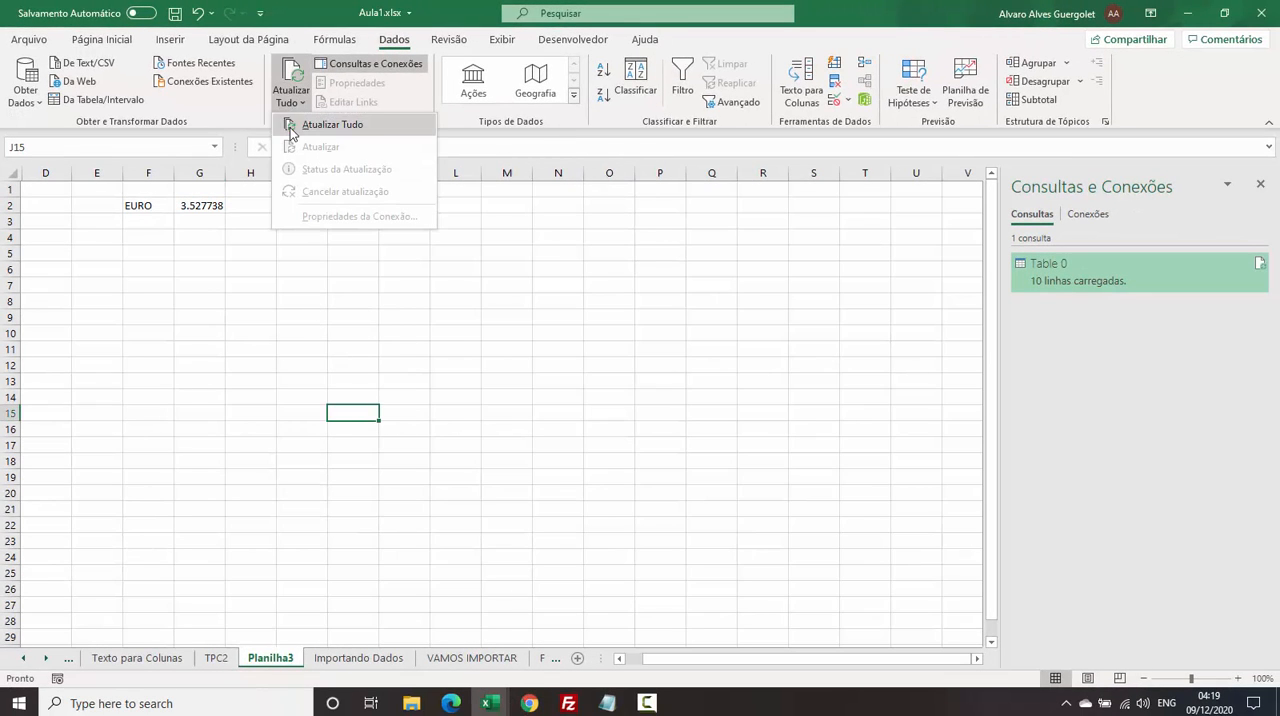
left_click(636, 282)
Refresh the Table 0 query on its own from the workbook's query list.
right_click(1062, 281)
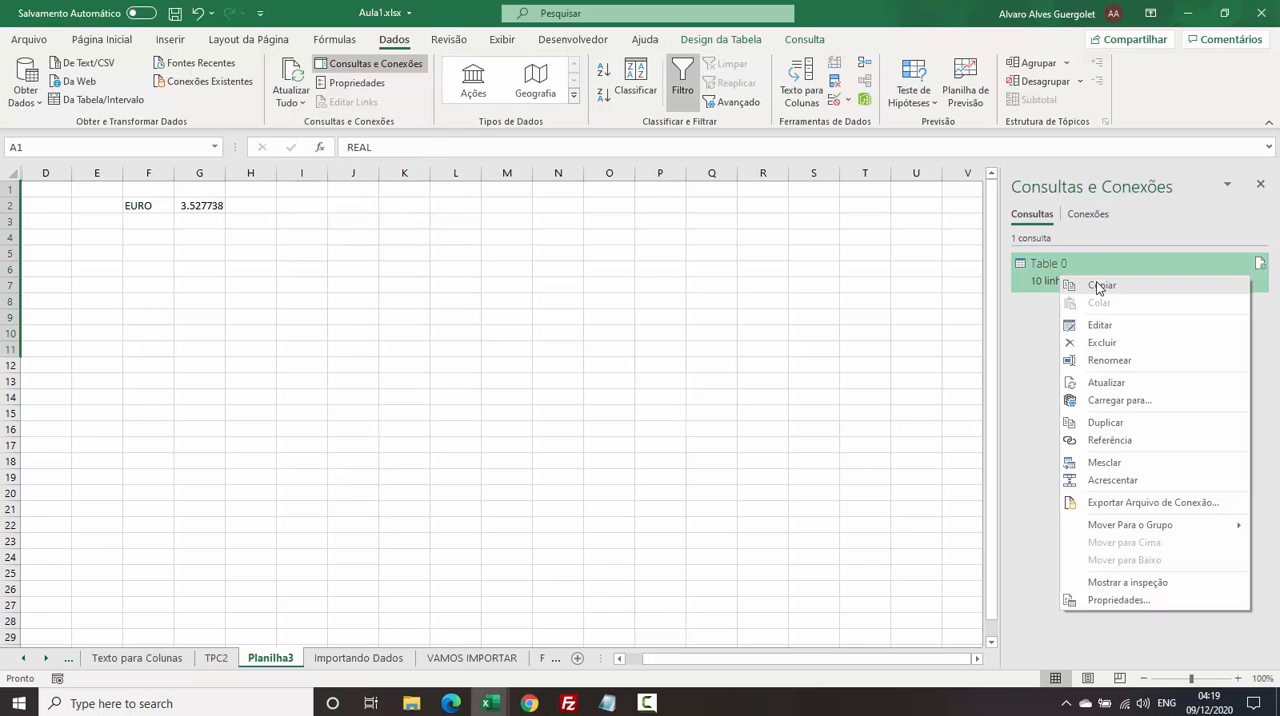
left_click(1145, 390)
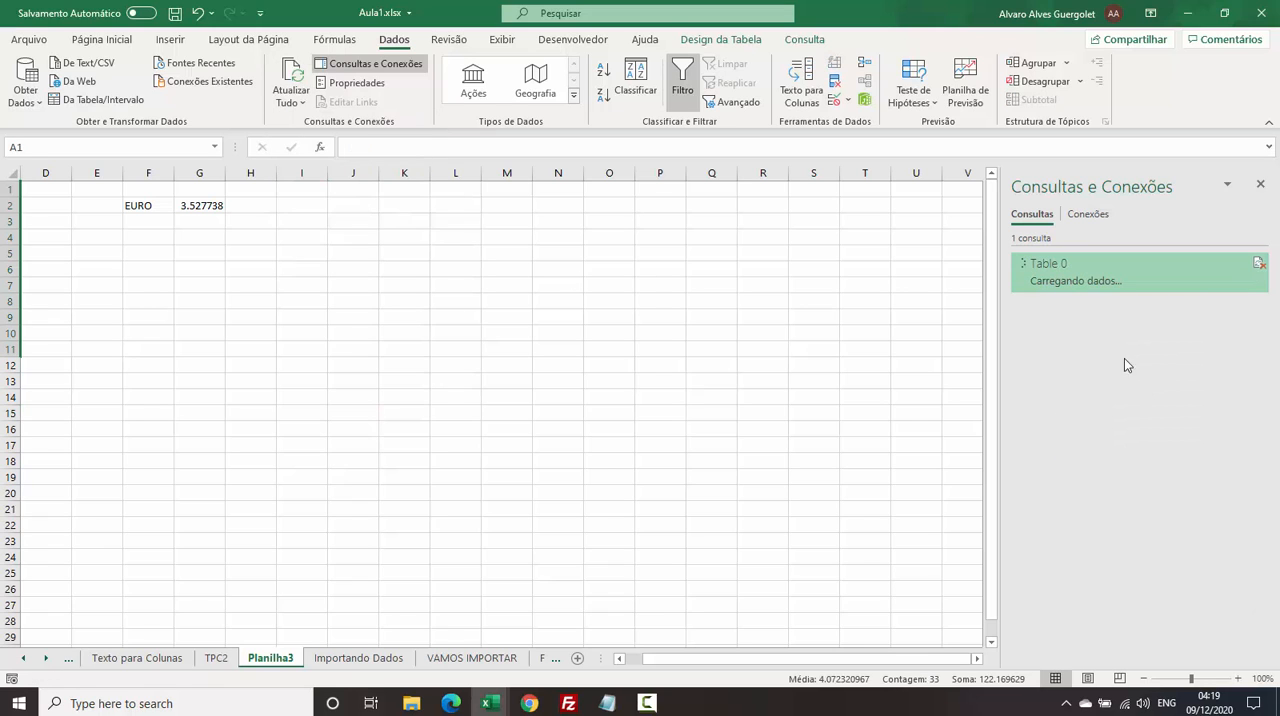
left_click(574, 331)
Switch to Chrome, reload the tabelas.asp page and check the EURO value in the REAL 1 row.
mouse_move(530, 703)
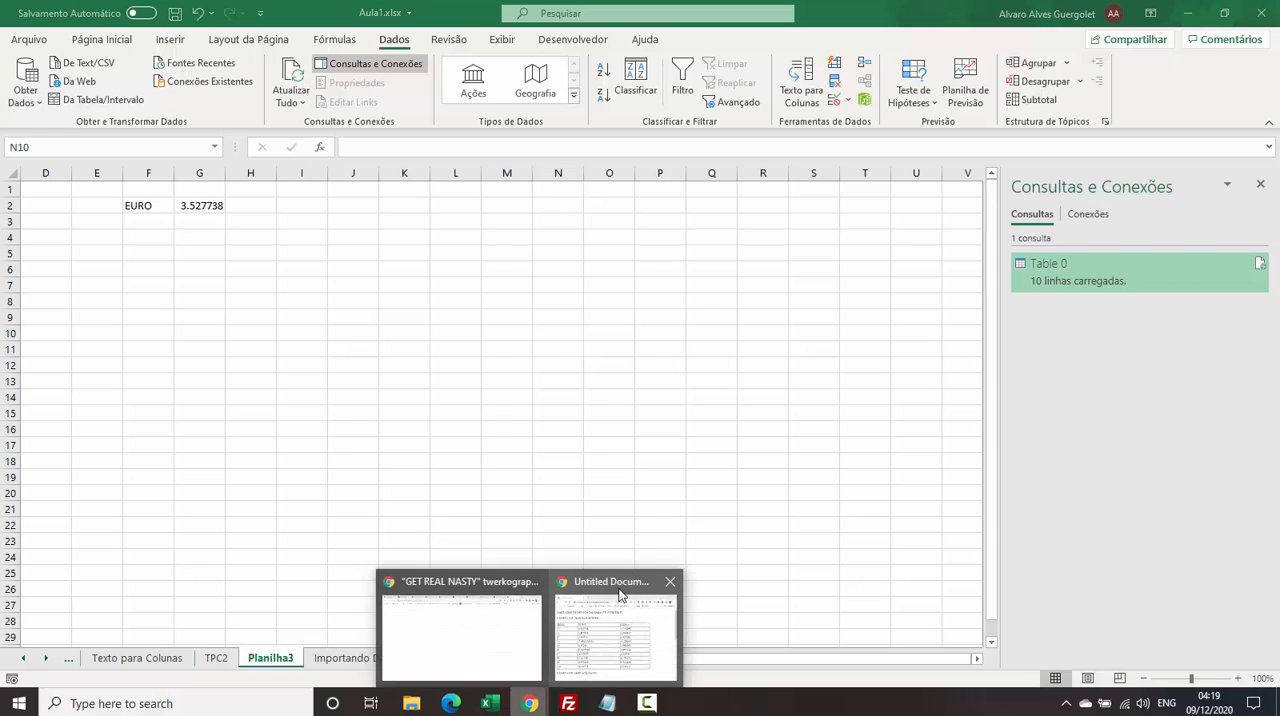
left_click(620, 595)
left_click(541, 55)
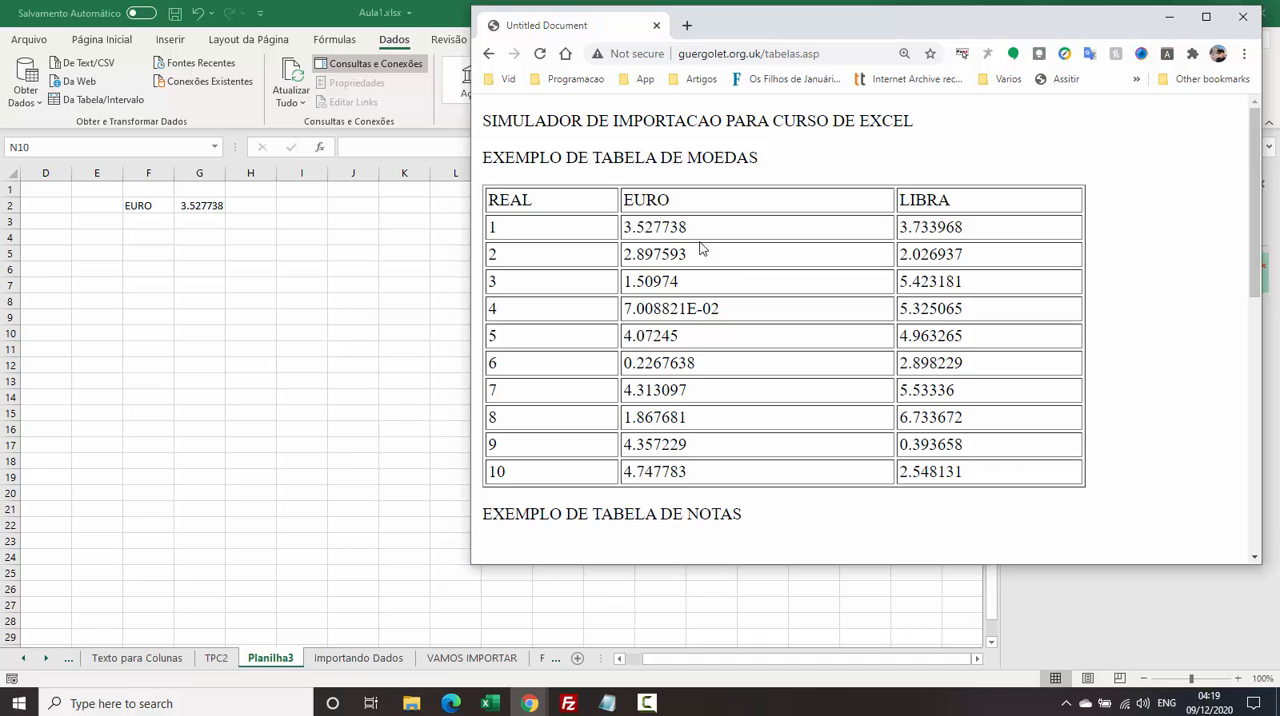
left_click_drag(651, 234, 691, 252)
left_click(656, 321)
Return to Excel, select the linked value in G2 and refresh all the workbook's data connections.
key("alt+Tab")
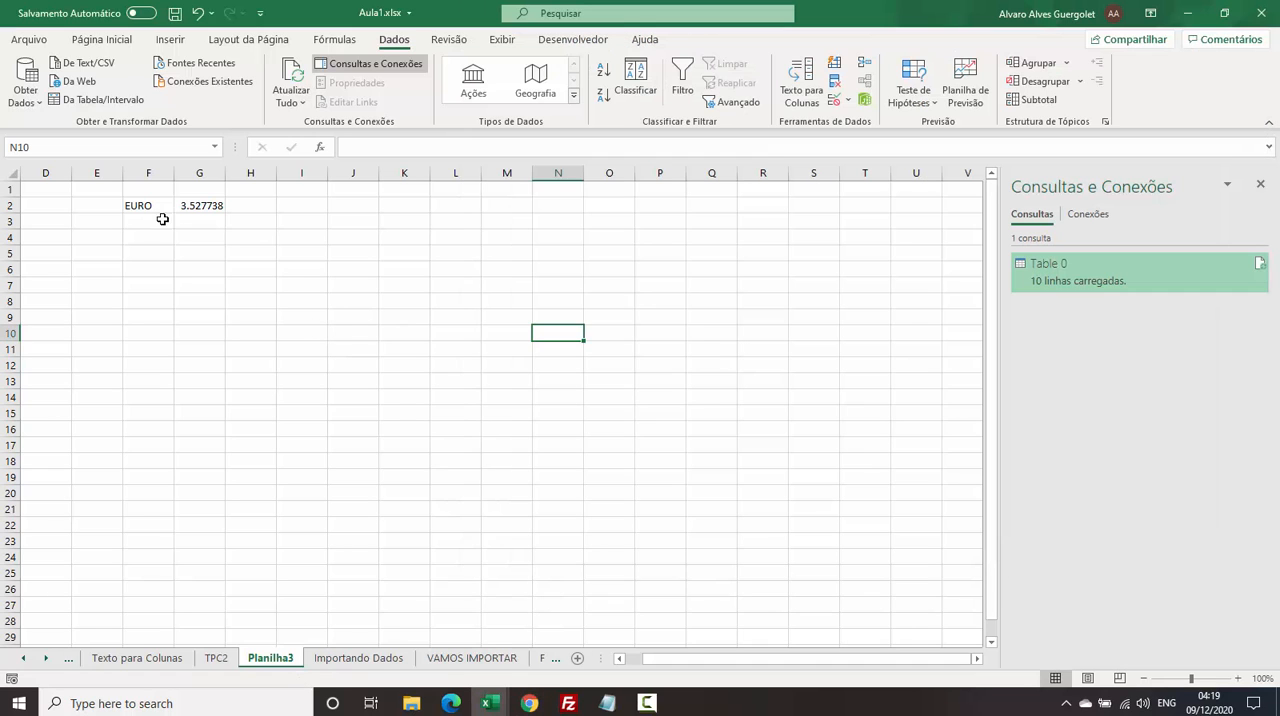
left_click(195, 209)
left_click(291, 100)
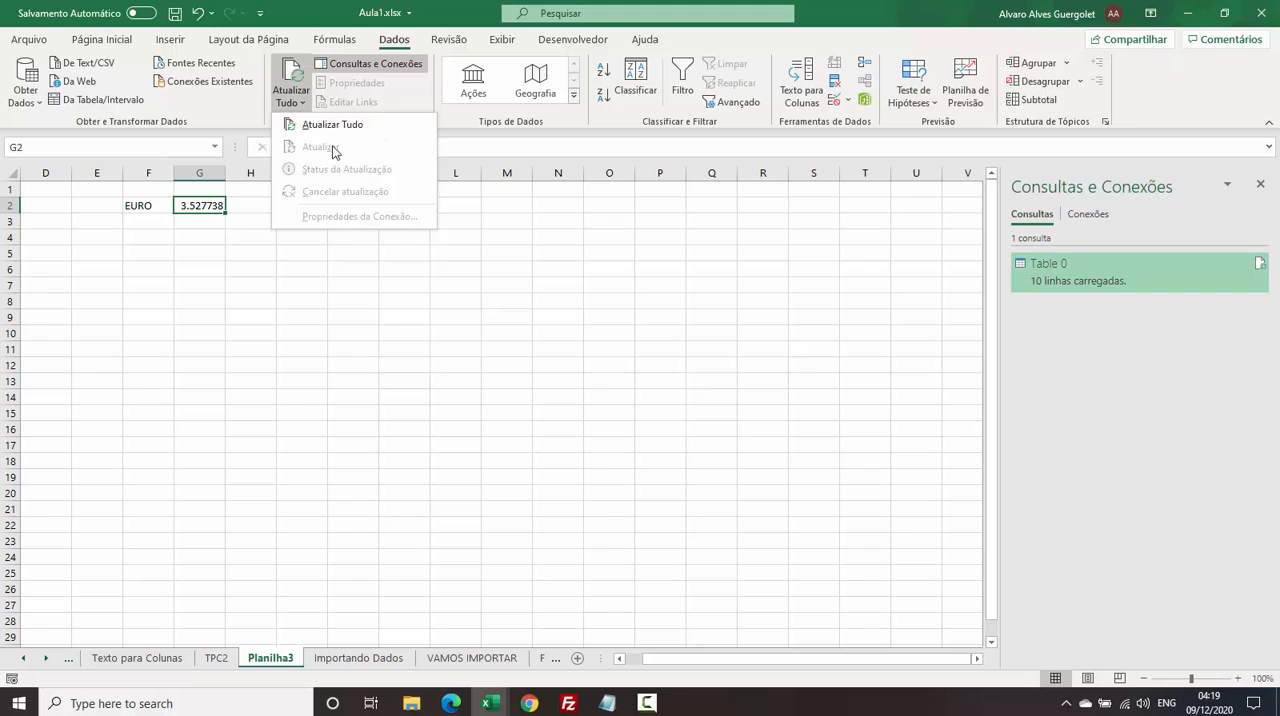
left_click(330, 125)
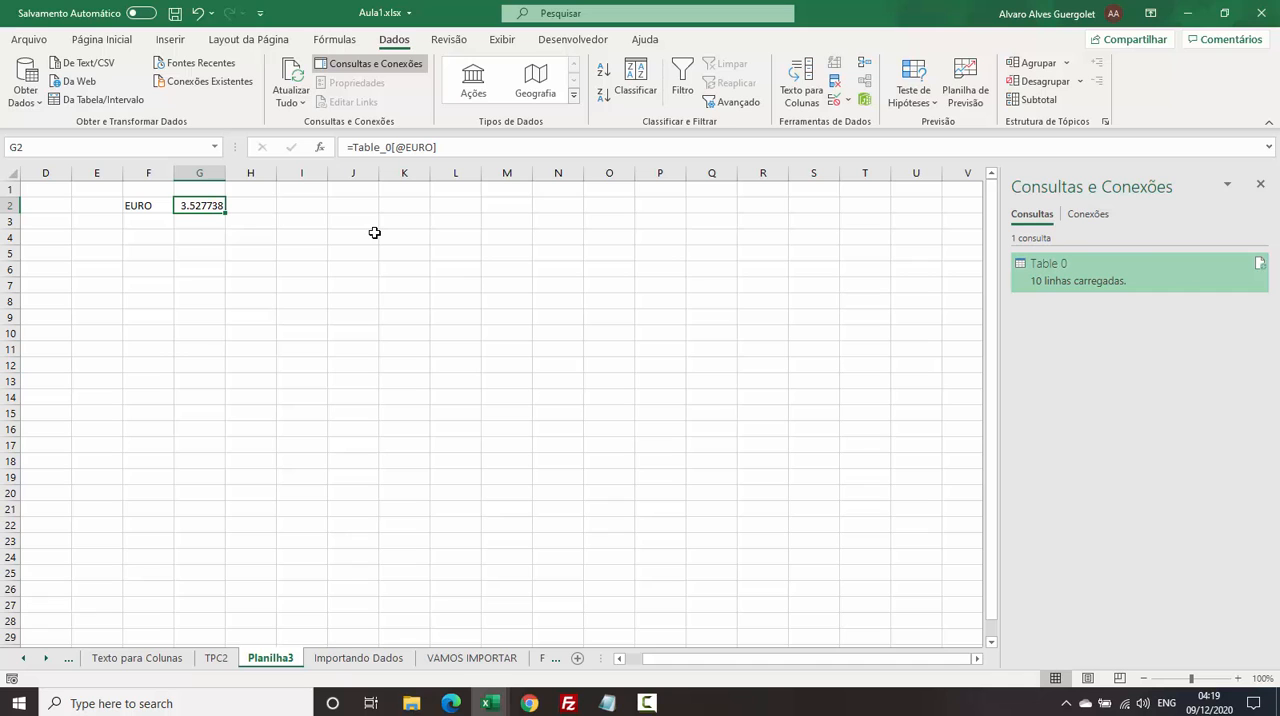
Make the EURO label in cell F2 bold and enlarge its font.
left_click(143, 205)
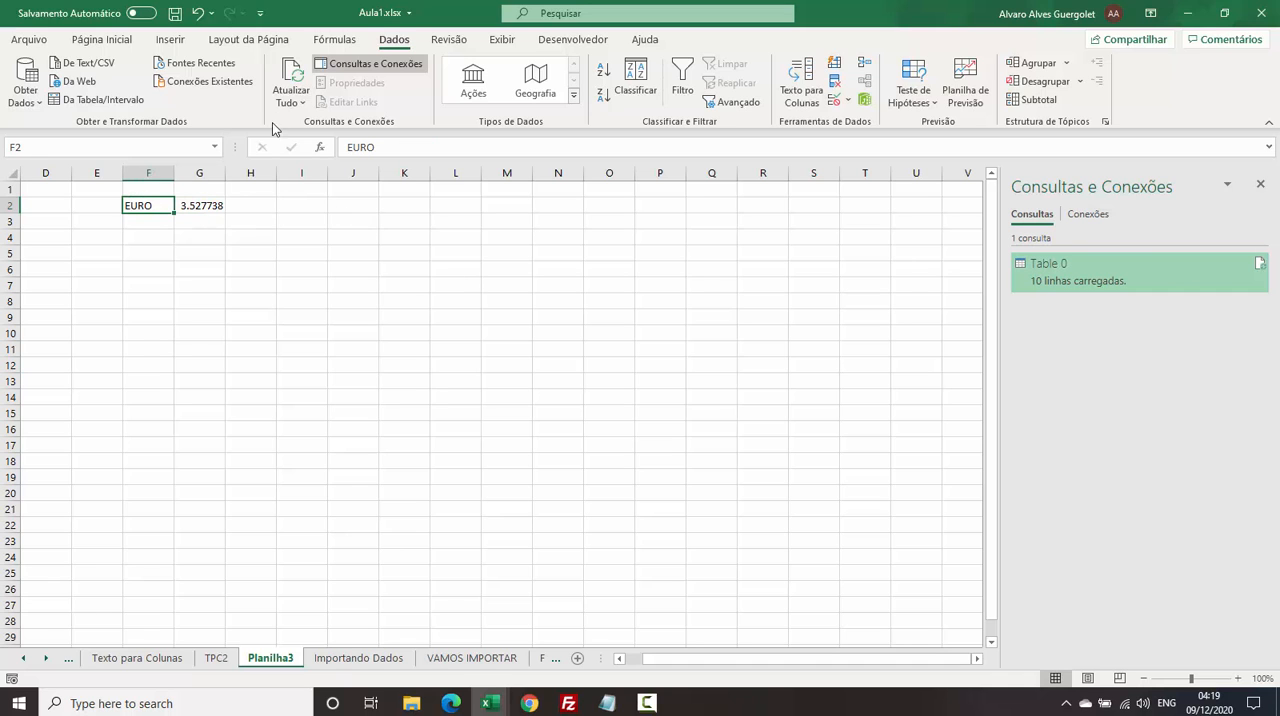
left_click(100, 40)
left_click(176, 102)
left_click(308, 71)
left_click(308, 71)
Enlarge the font of the value in G2 to 16 and apply the Moeda number format.
left_click(308, 71)
left_click(308, 71)
left_click(301, 206)
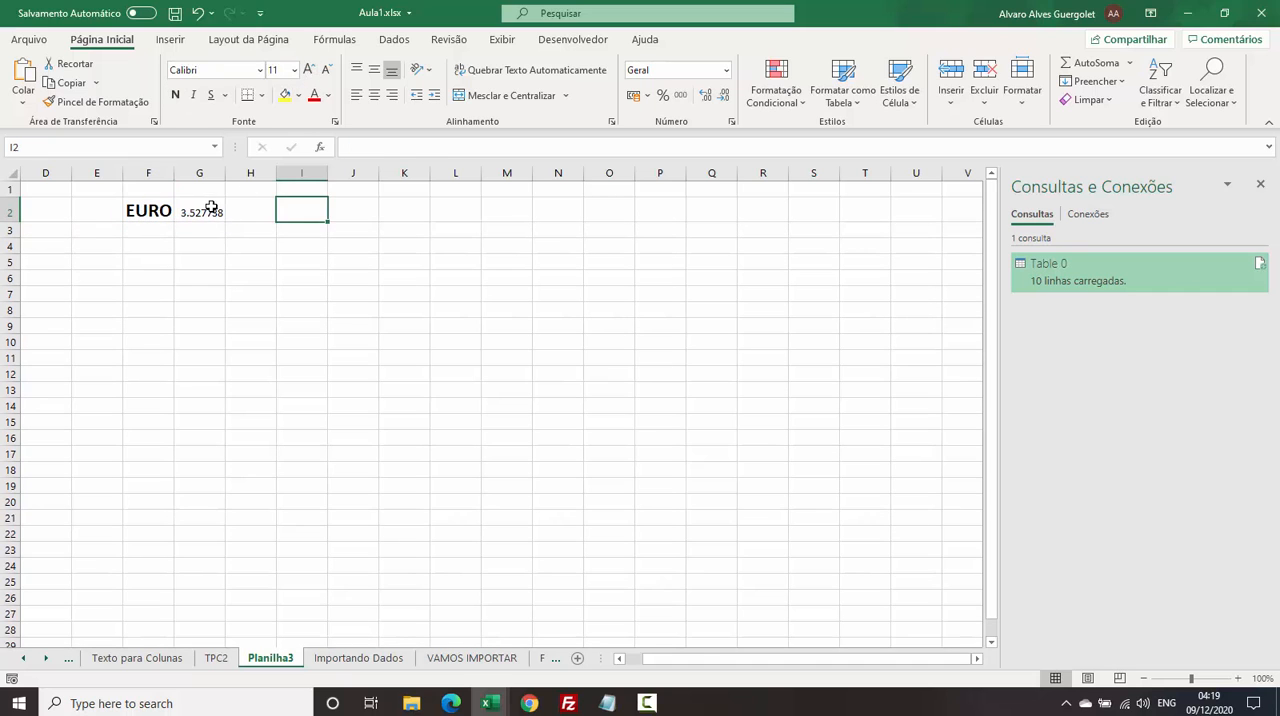
left_click(211, 207)
left_click(308, 71)
left_click(308, 71)
left_click(308, 71)
left_click(726, 72)
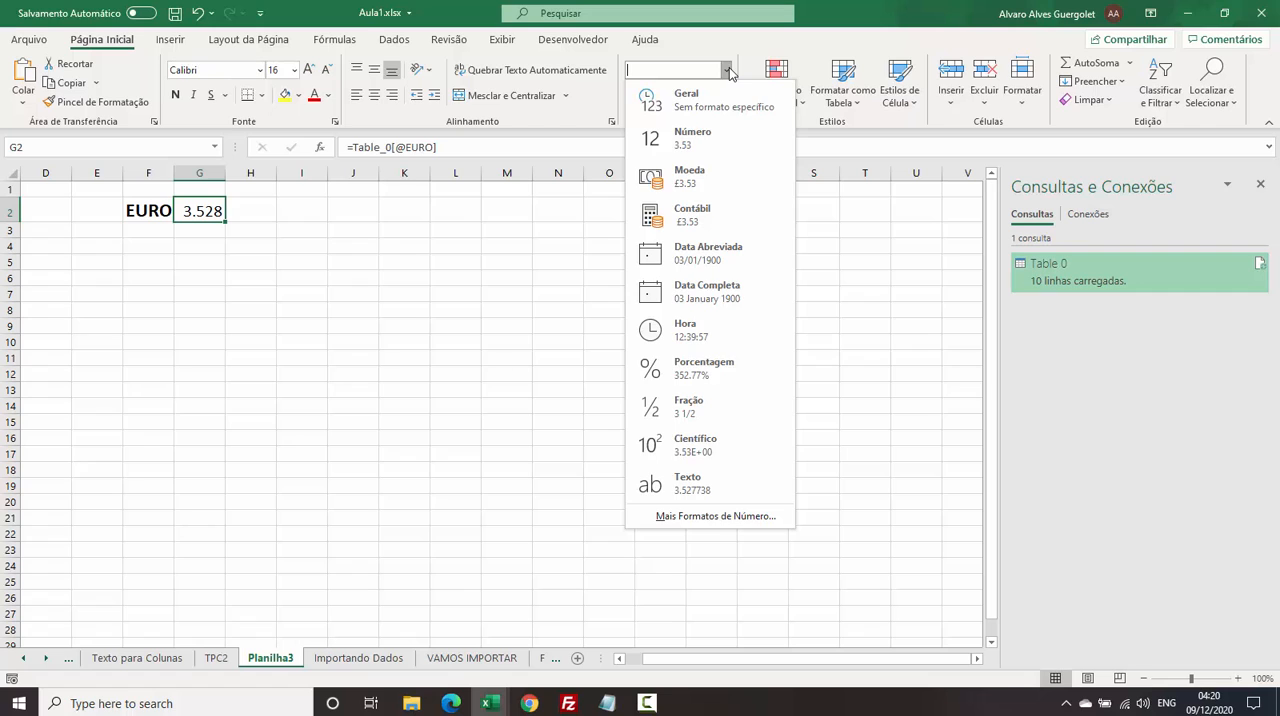
left_click(660, 178)
left_click(280, 258)
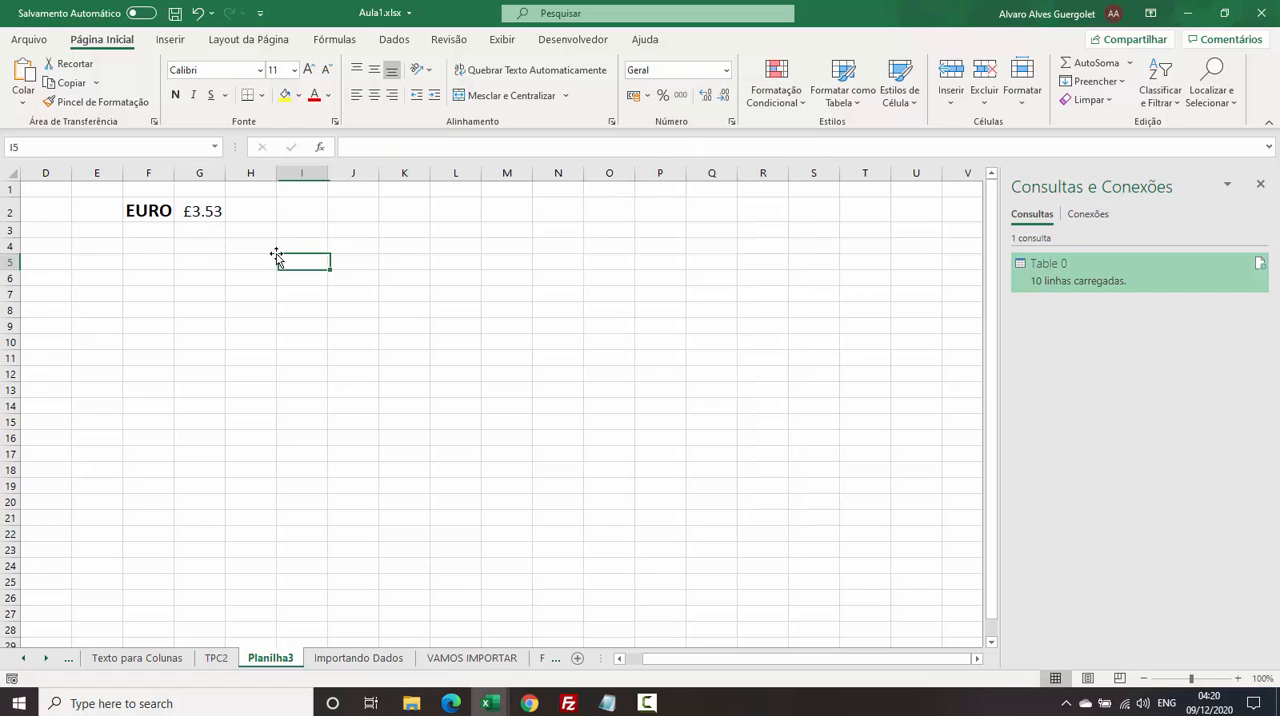
Make the currency value in G2 bold and increase its font size to 22.
left_click(208, 212)
left_click(175, 94)
left_click(311, 73)
left_click(311, 73)
left_click(311, 73)
left_click(318, 251)
left_click(518, 267)
left_click(213, 213)
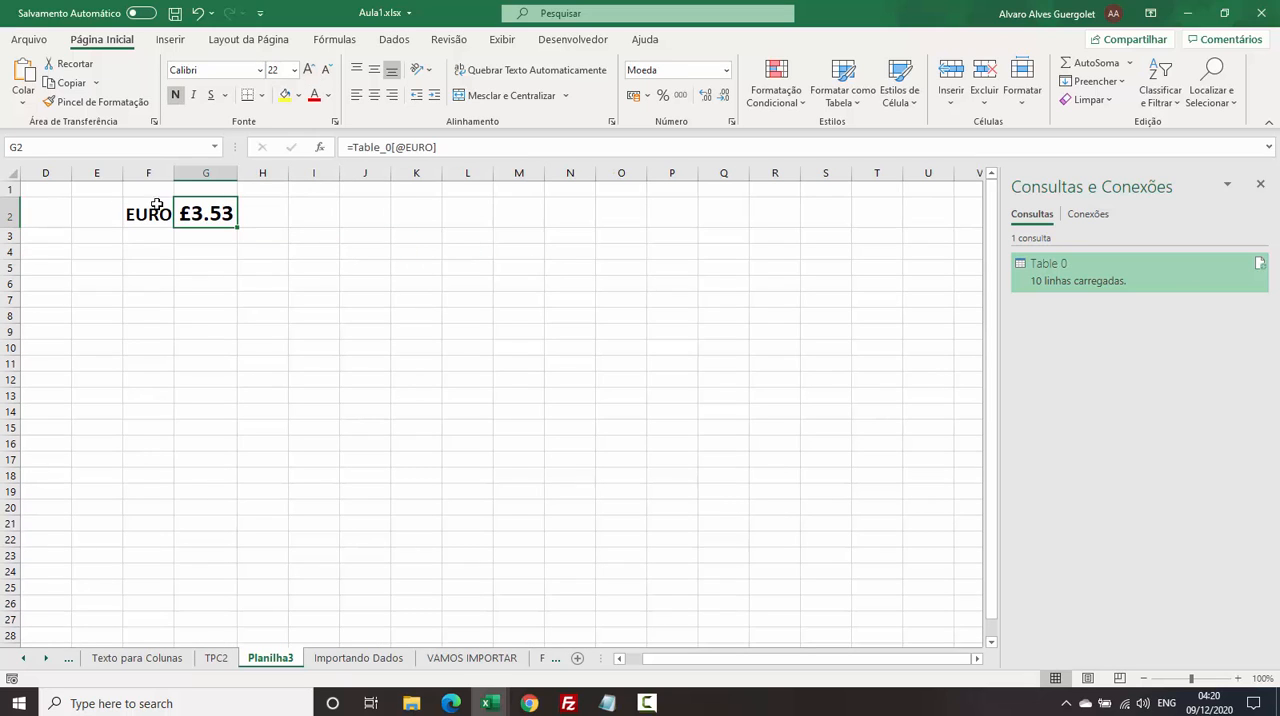